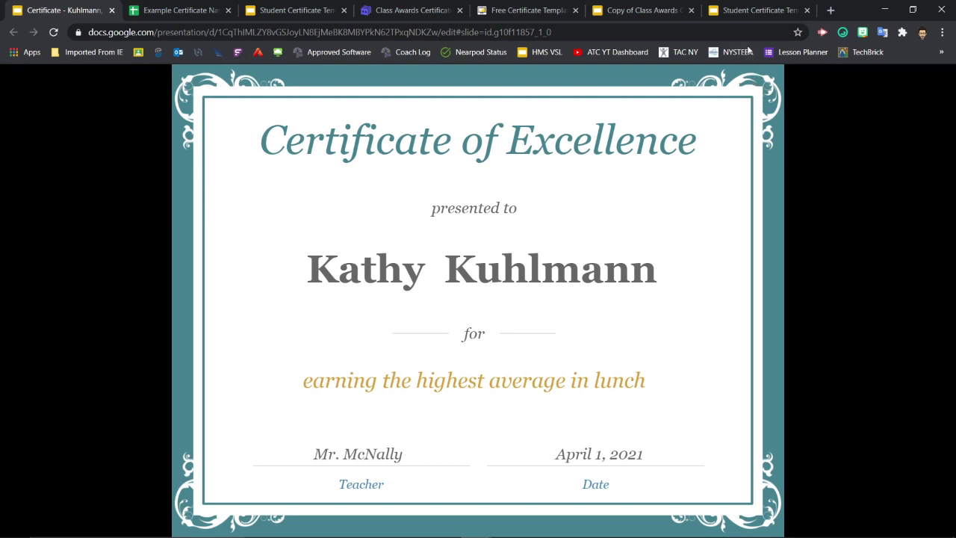
- Open Google Drive in a new browser tab and create a folder named Certificates in My Drive
{"action": "left_click", "coordinate": [830, 10]}
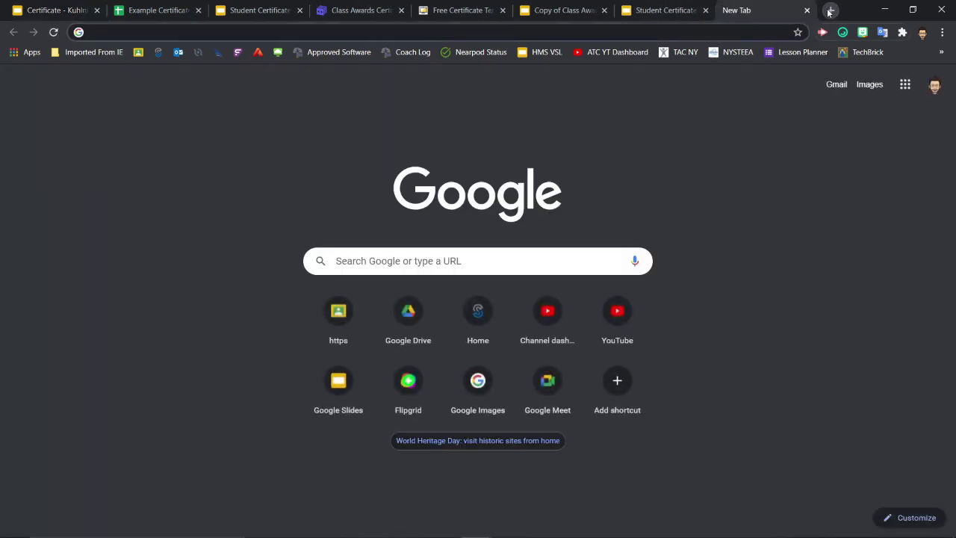
{"action": "left_click", "coordinate": [905, 86]}
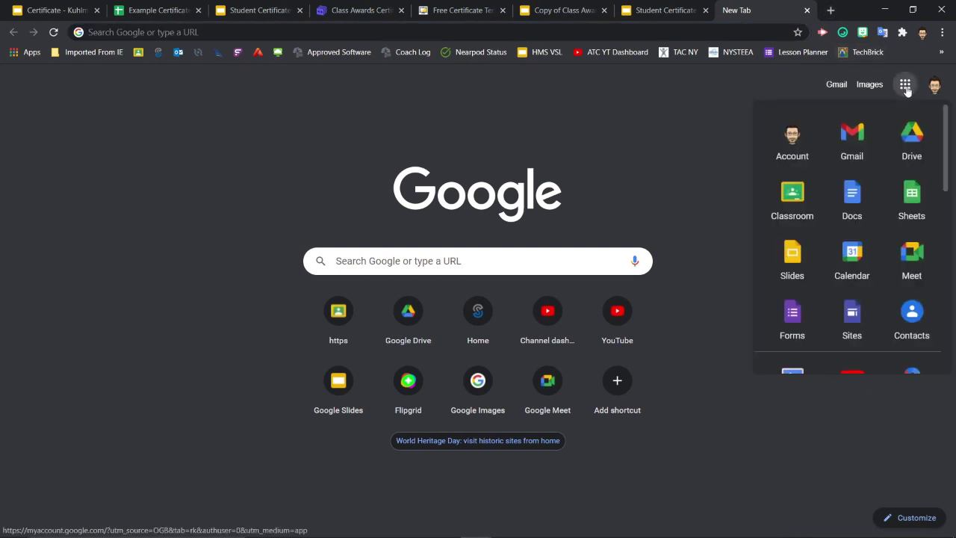
{"action": "left_click", "coordinate": [913, 142]}
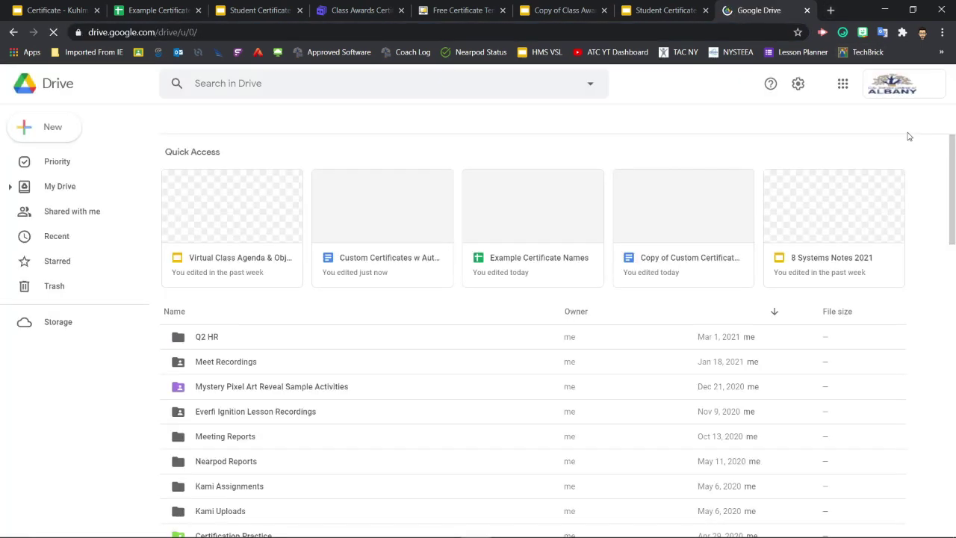
{"action": "left_click", "coordinate": [61, 134]}
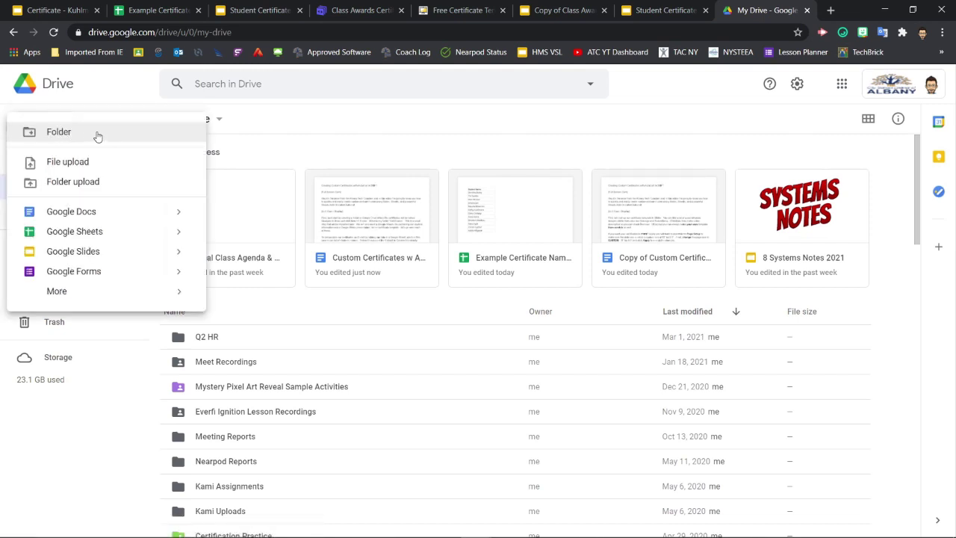
{"action": "left_click", "coordinate": [98, 134]}
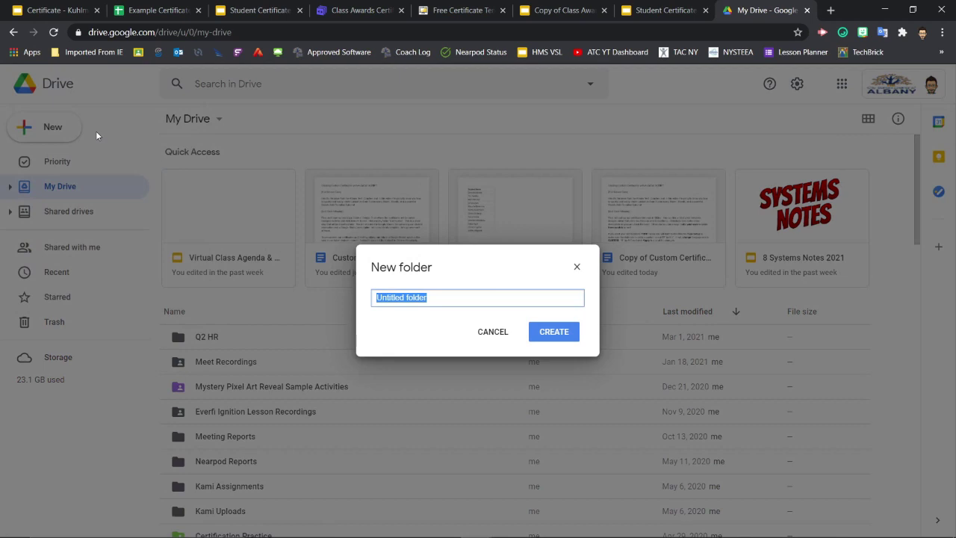
{"action": "type", "text": "Certificate"}
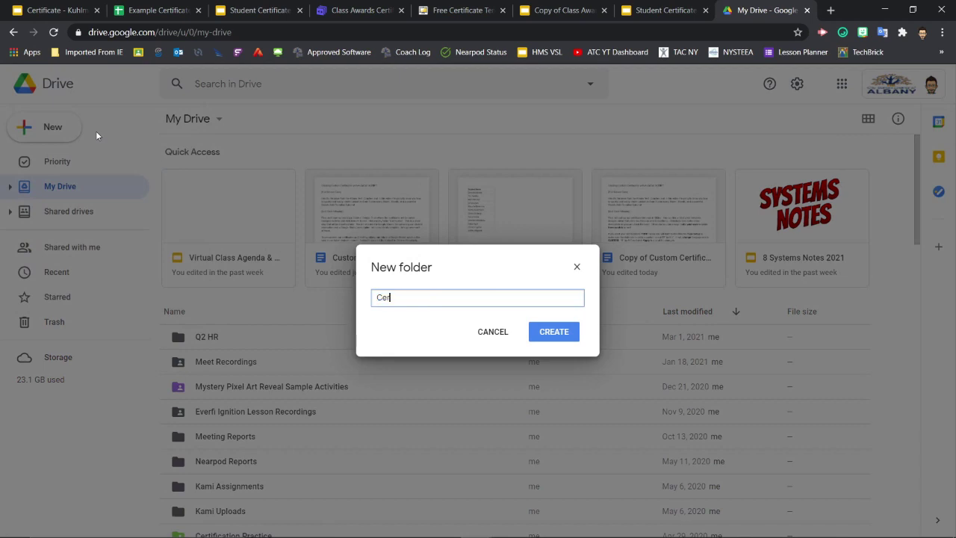
{"action": "type", "text": "s"}
{"action": "left_click", "coordinate": [558, 336]}
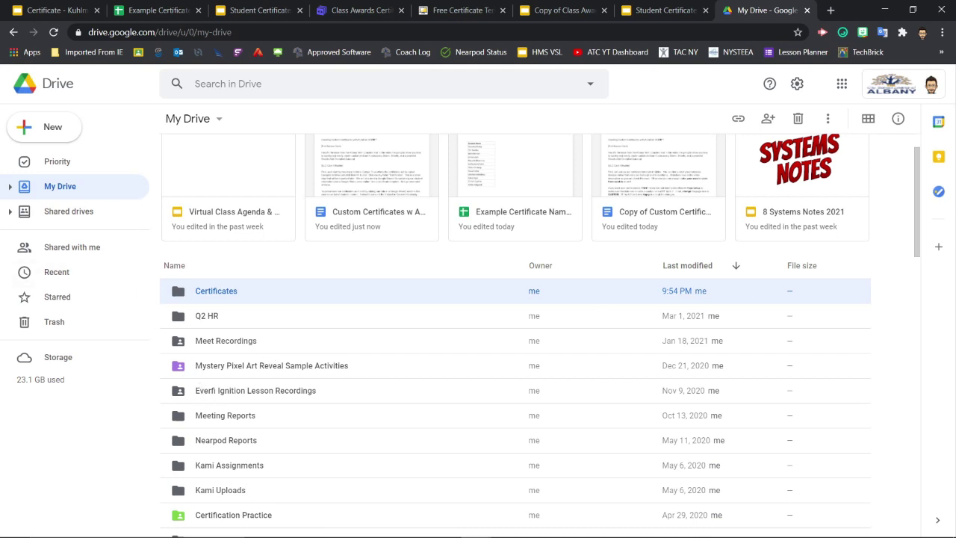
- Review the column layouts of Sheet1, Sheet2 and Sheet3 in the Example Certificate Names spreadsheet
{"action": "left_click", "coordinate": [162, 9]}
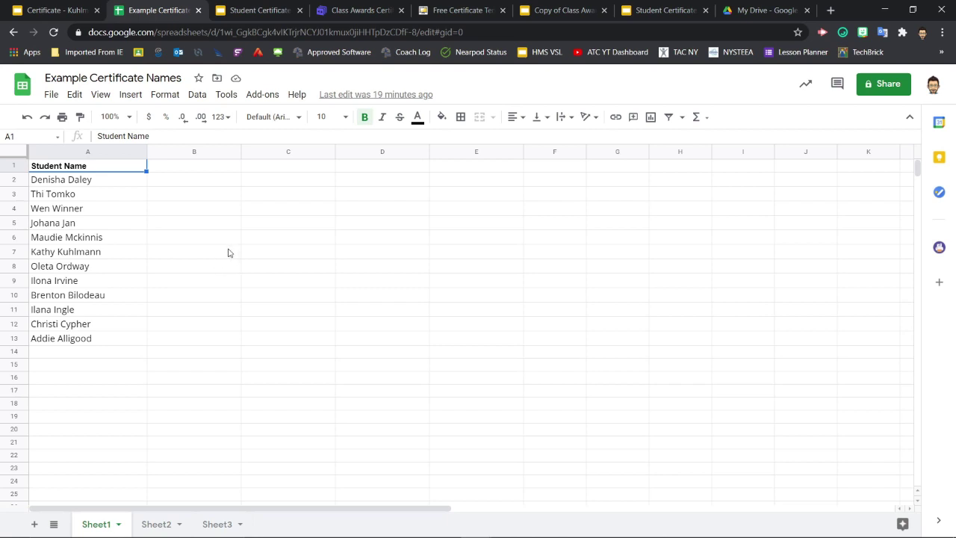
{"action": "left_click", "coordinate": [163, 524]}
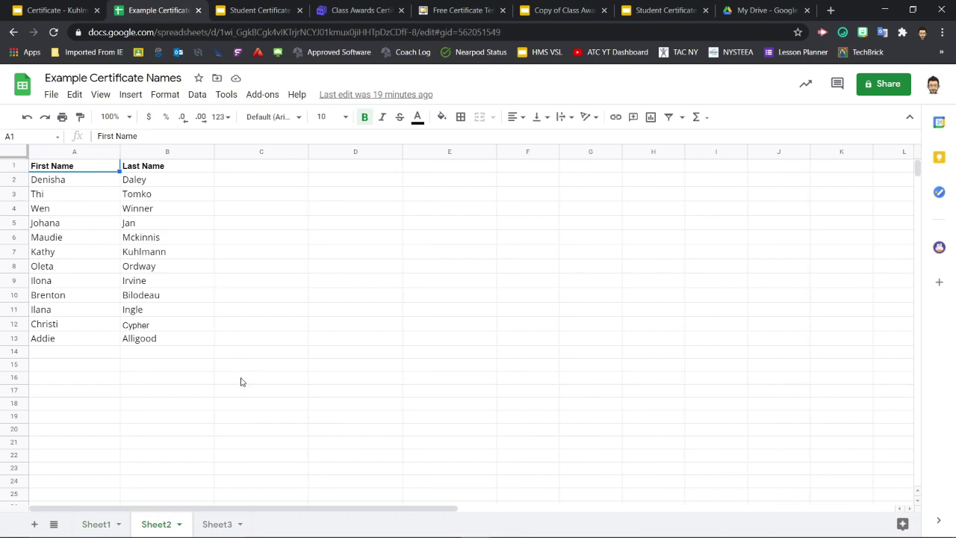
{"action": "left_click", "coordinate": [216, 524]}
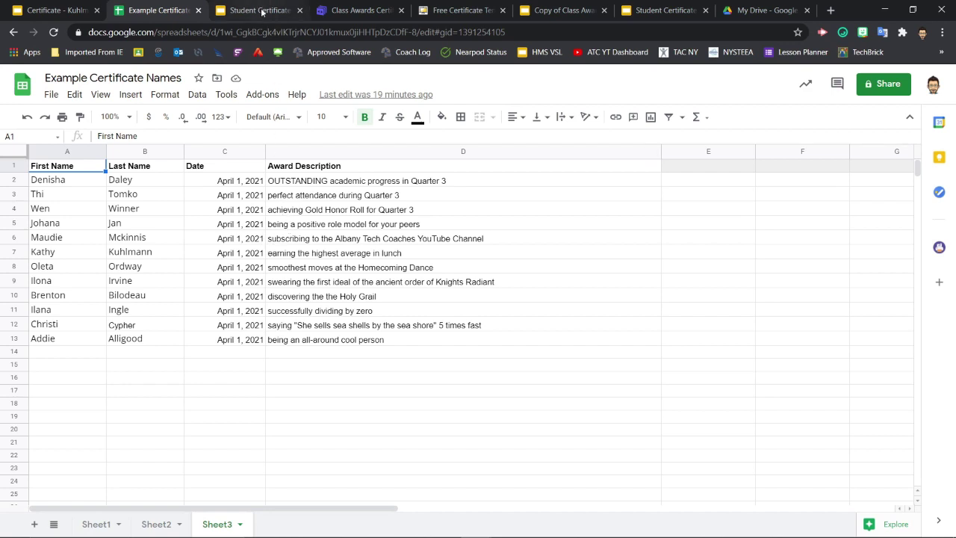
- Browse the Slidesgo and SlidesMania certificate template pages and the slides in Copy of Class Awards Certificates by Slidesgo
{"action": "left_click", "coordinate": [349, 5]}
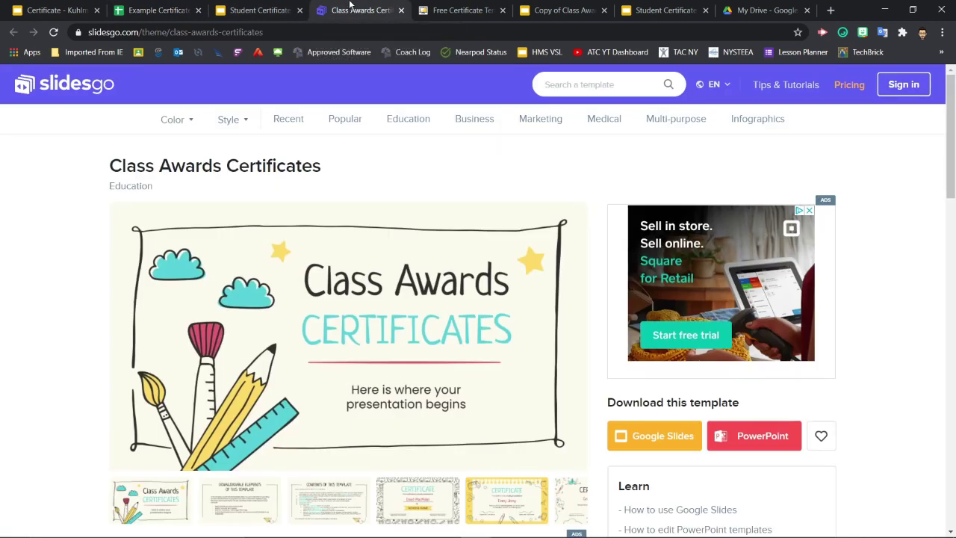
{"action": "left_click", "coordinate": [468, 6]}
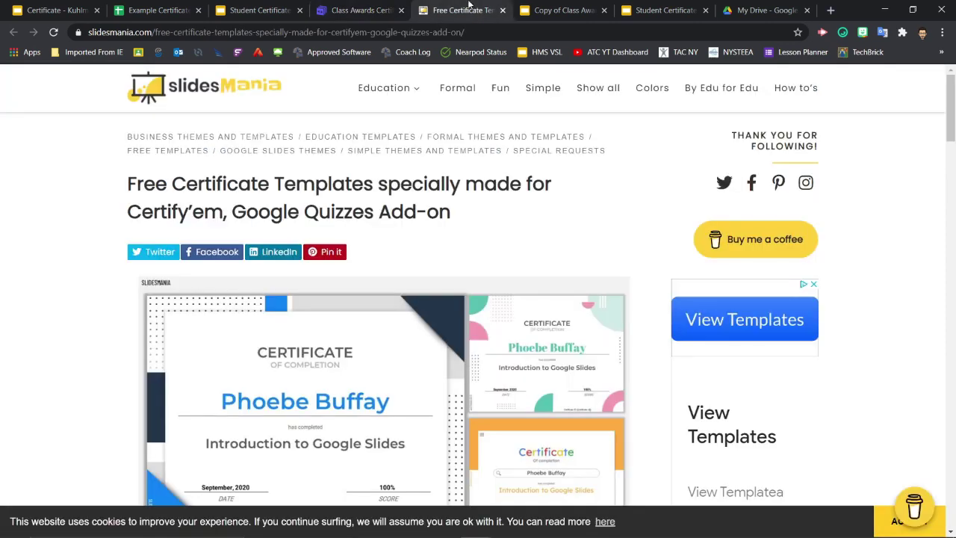
{"action": "left_click", "coordinate": [556, 10]}
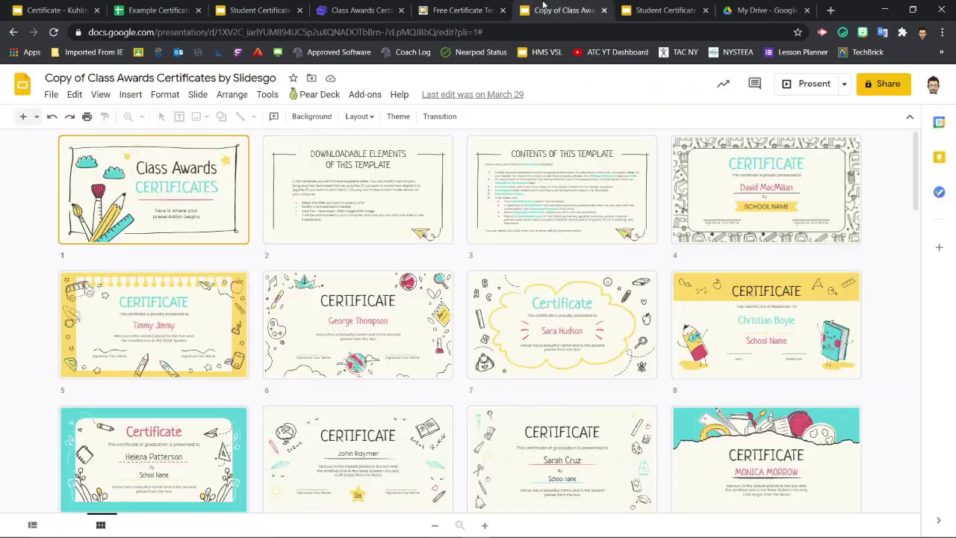
{"action": "scroll", "coordinate": [463, 272], "scroll_direction": "down", "scroll_amount": 1}
{"action": "scroll", "coordinate": [462, 273], "scroll_direction": "down", "scroll_amount": 5}
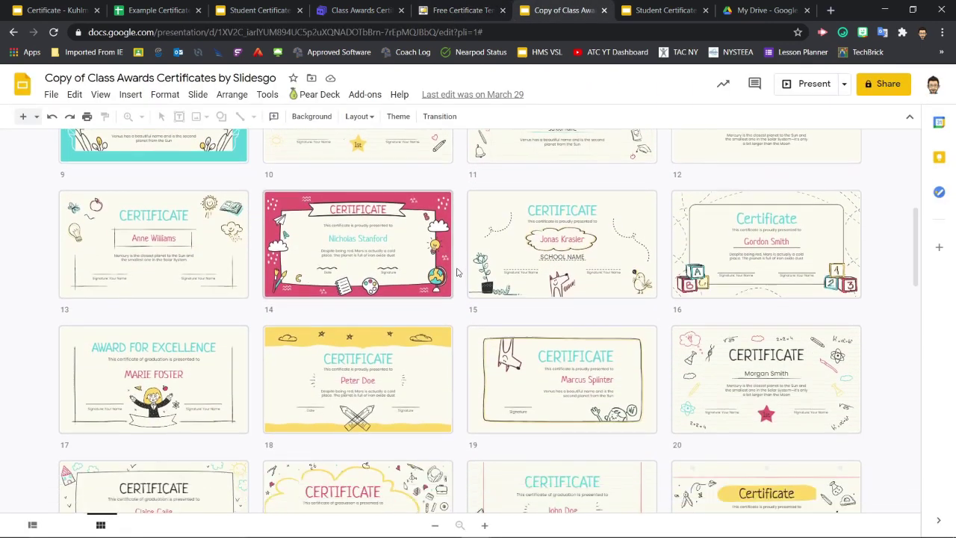
{"action": "scroll", "coordinate": [457, 272], "scroll_direction": "down", "scroll_amount": 1}
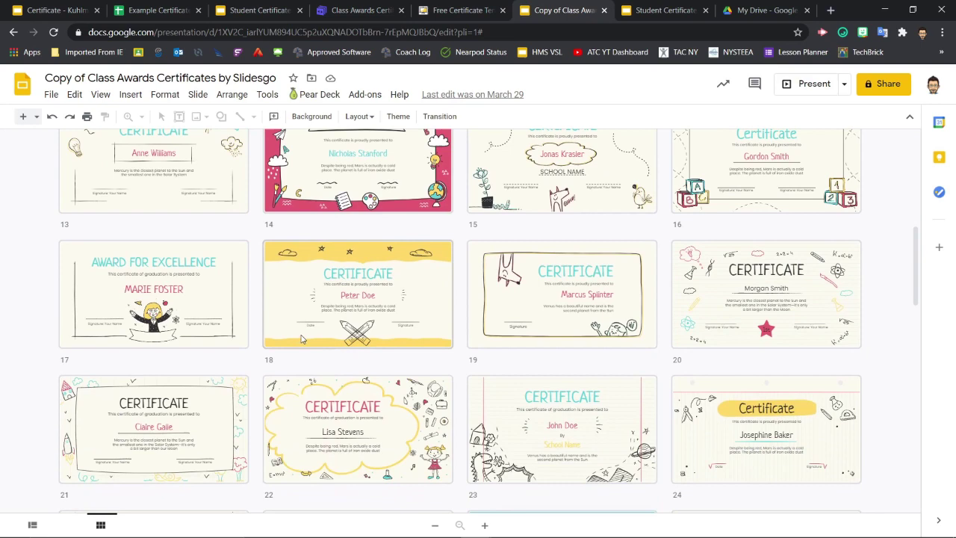
- Apply a custom page size of 11 x 8.5 inches to the Student Certificate Template 1 presentation
{"action": "left_click", "coordinate": [243, 7]}
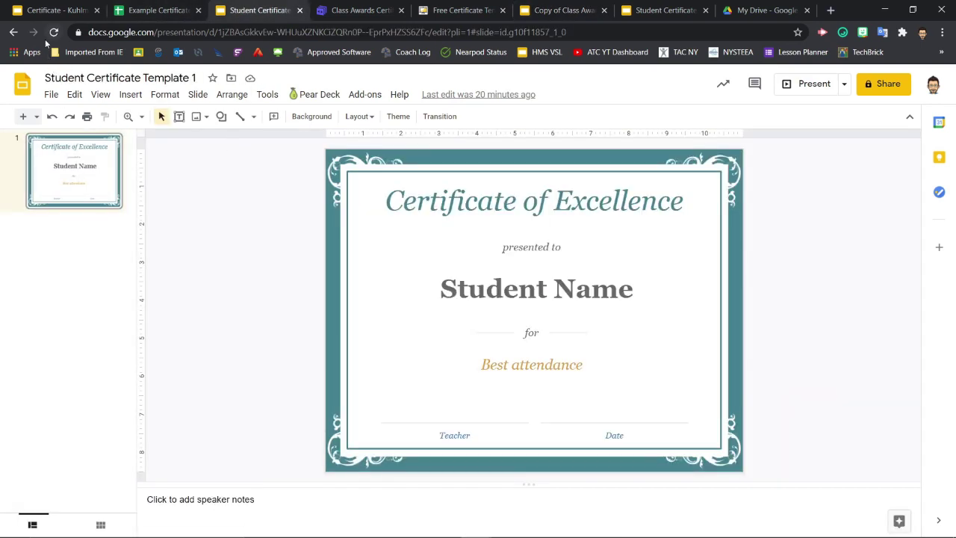
{"action": "left_click", "coordinate": [50, 96]}
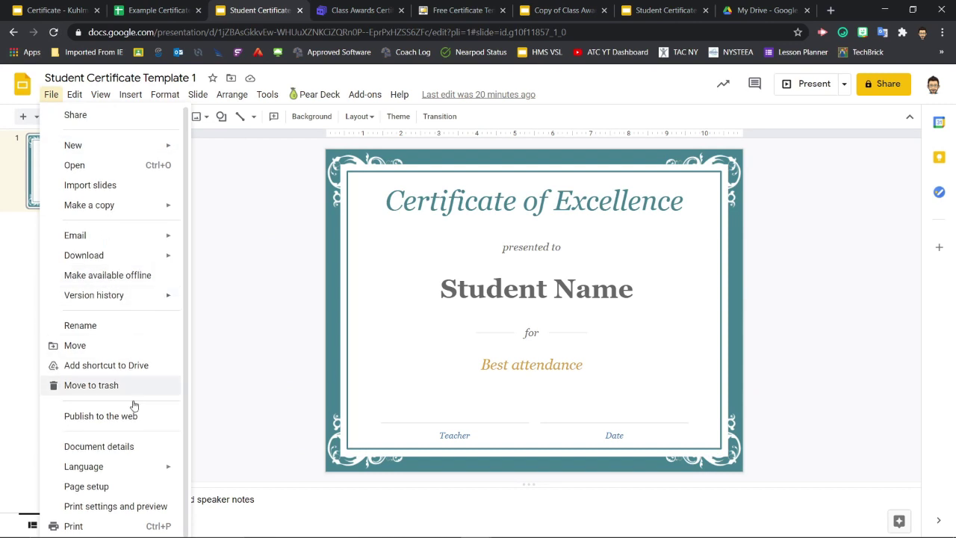
{"action": "left_click", "coordinate": [122, 488]}
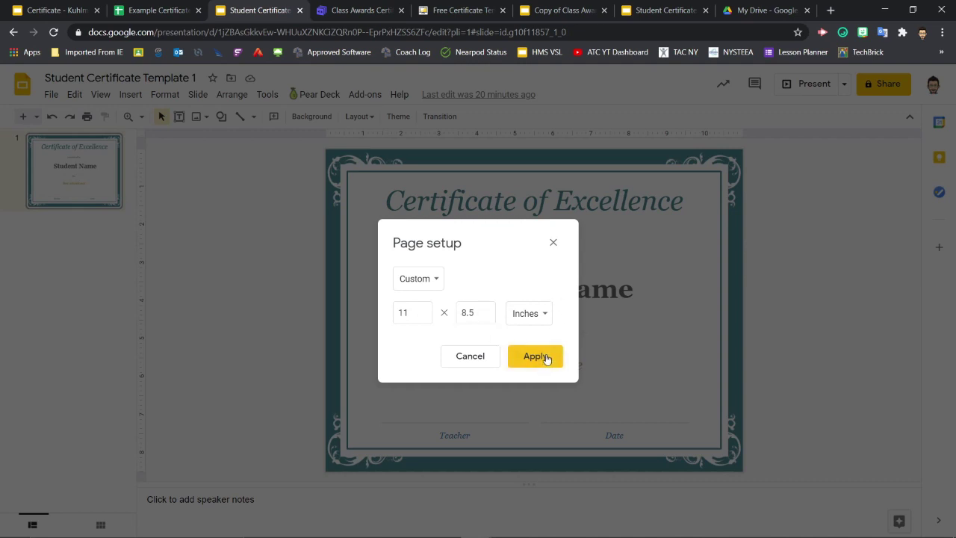
{"action": "left_click", "coordinate": [546, 358]}
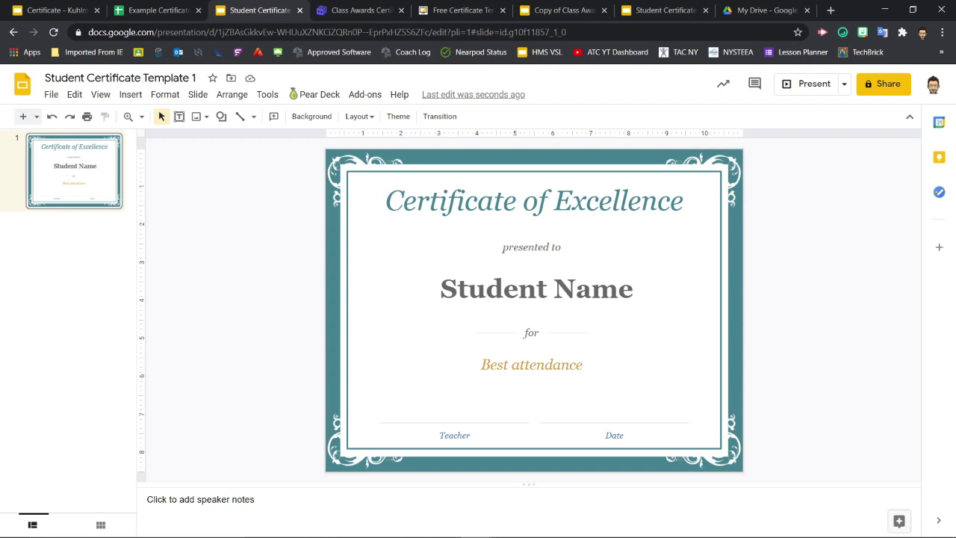
- Turn the Student Name text on the certificate into the merge tag <<Student Name>>
{"action": "left_click", "coordinate": [489, 290]}
{"action": "left_click", "coordinate": [444, 290]}
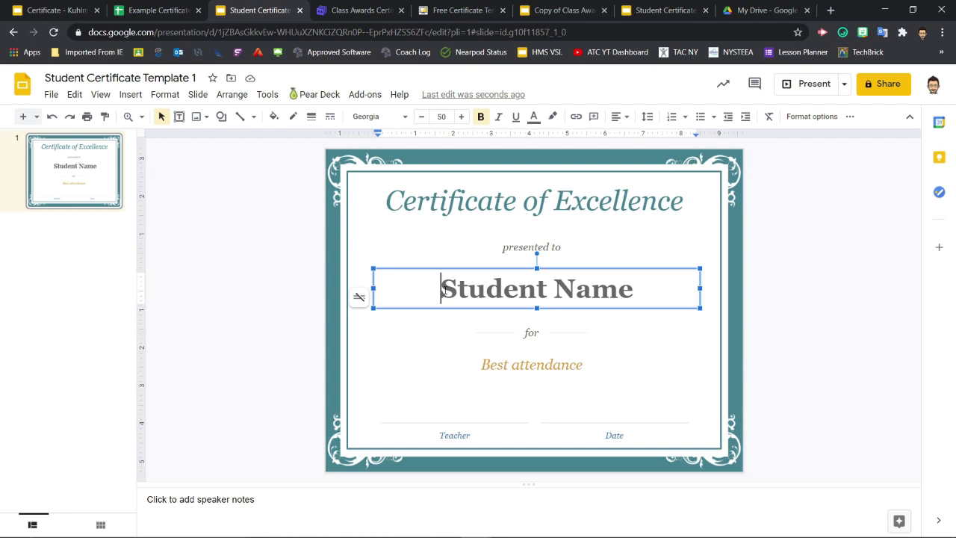
{"action": "type", "text": "<<"}
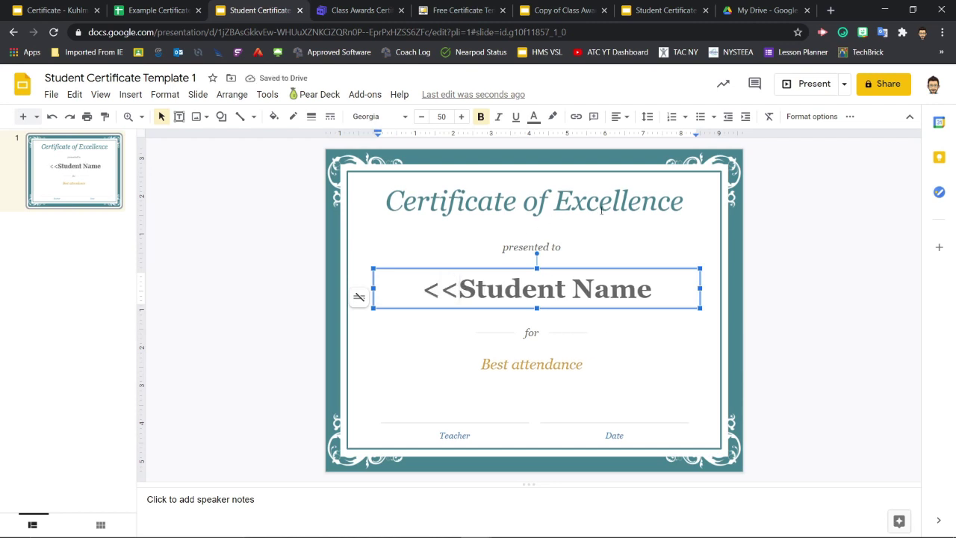
{"action": "left_click", "coordinate": [656, 289]}
{"action": "type", "text": ">>"}
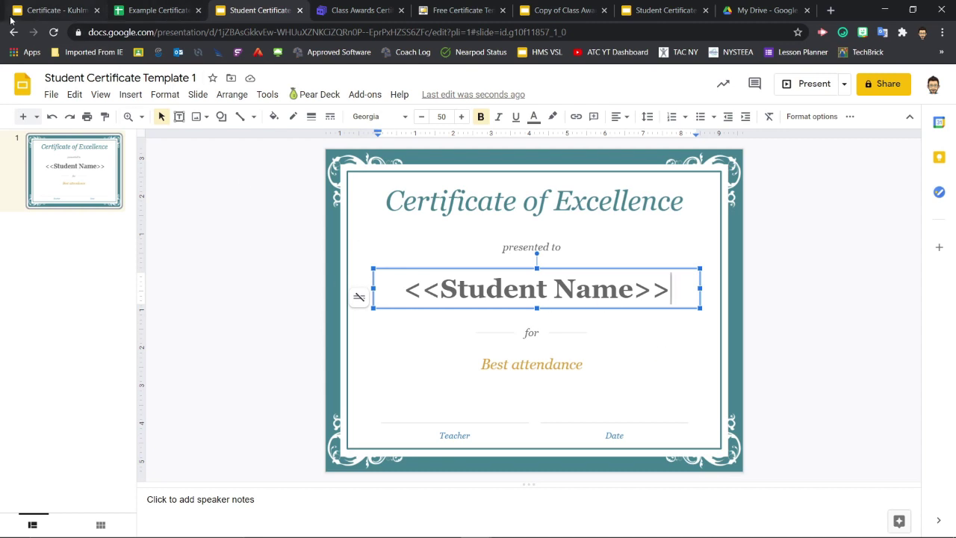
- Compare the Student Name header in Sheet1 of Example Certificate Names with the tag in Student Certificate Template 1
{"action": "left_click", "coordinate": [140, 7]}
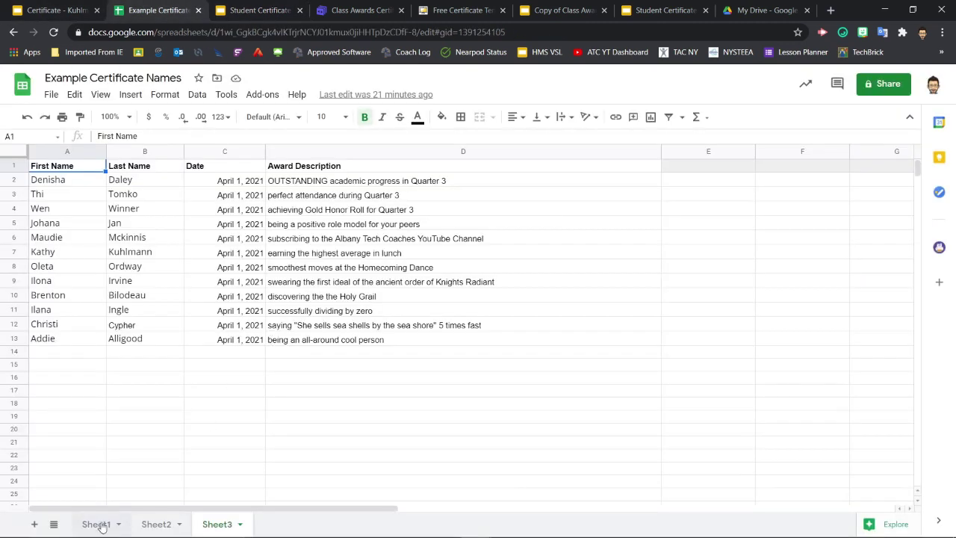
{"action": "left_click", "coordinate": [100, 525]}
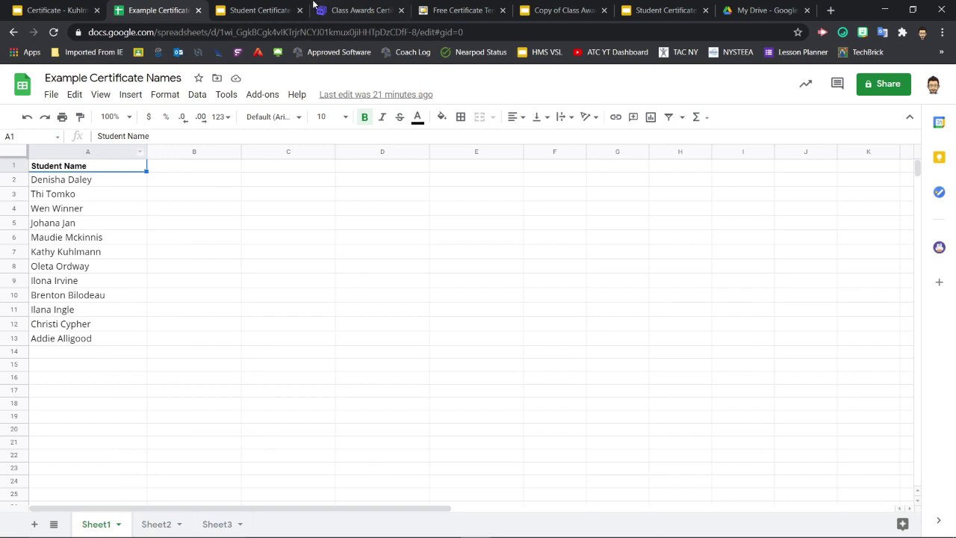
{"action": "left_click", "coordinate": [258, 10]}
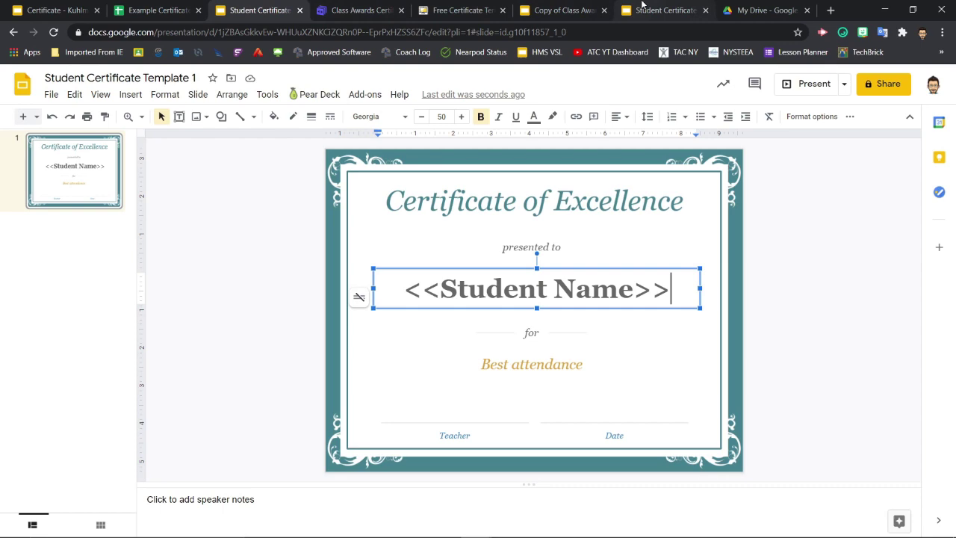
- Compare the merge tags in Student Certificate Template 2 with the Last Name, Date and Award Description headers in Sheet3 of Example Certificate Names
{"action": "left_click", "coordinate": [594, 9]}
{"action": "left_click", "coordinate": [639, 5]}
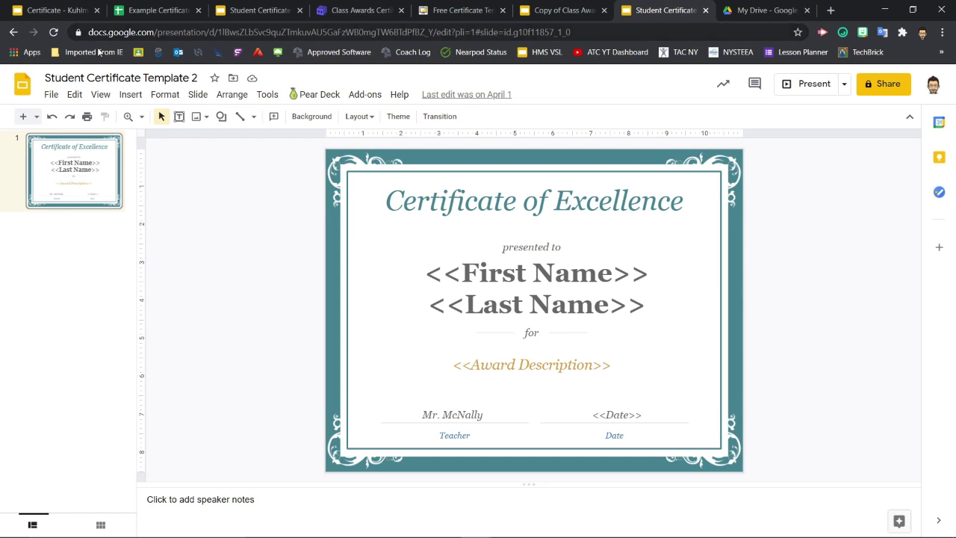
{"action": "left_click", "coordinate": [145, 11]}
{"action": "left_click", "coordinate": [218, 525]}
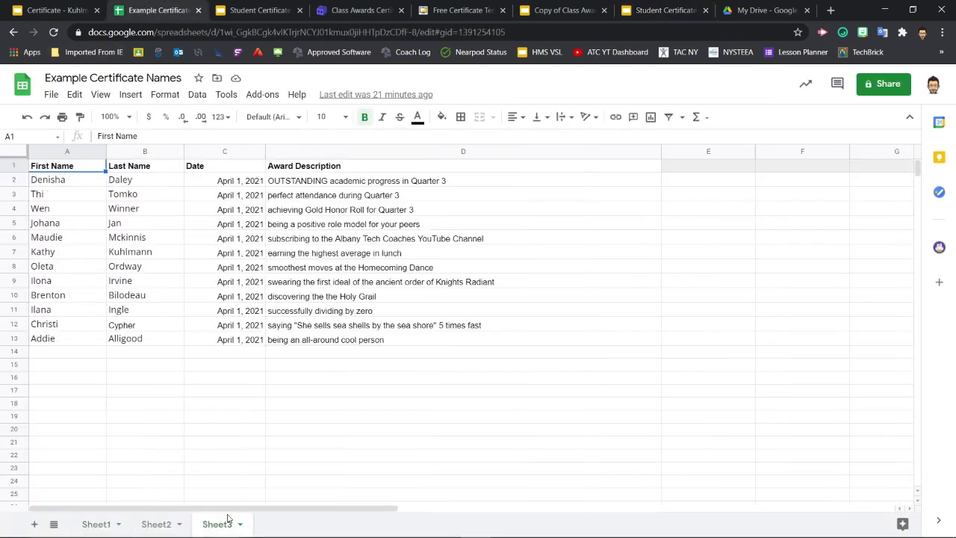
{"action": "left_click", "coordinate": [139, 168]}
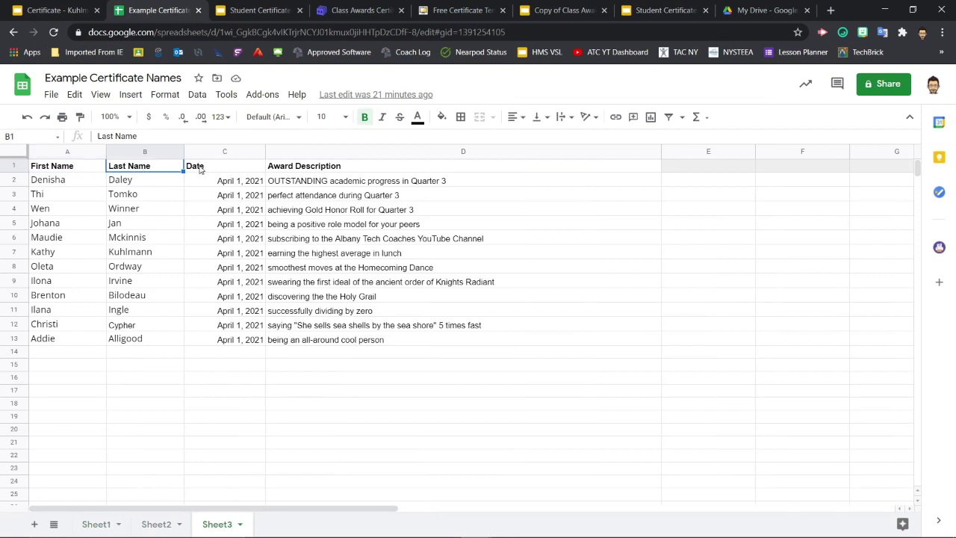
{"action": "left_click", "coordinate": [203, 166]}
{"action": "left_click", "coordinate": [276, 168]}
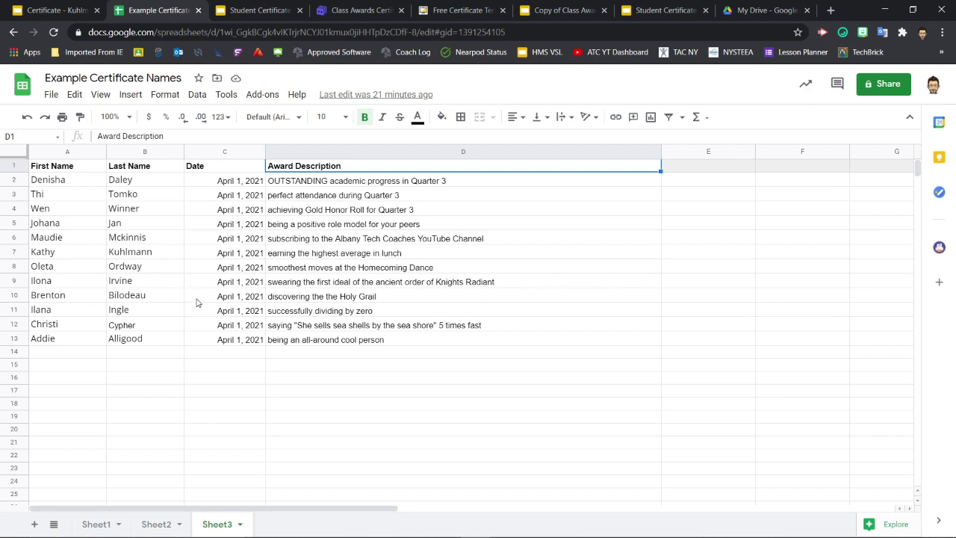
{"action": "left_click", "coordinate": [642, 8]}
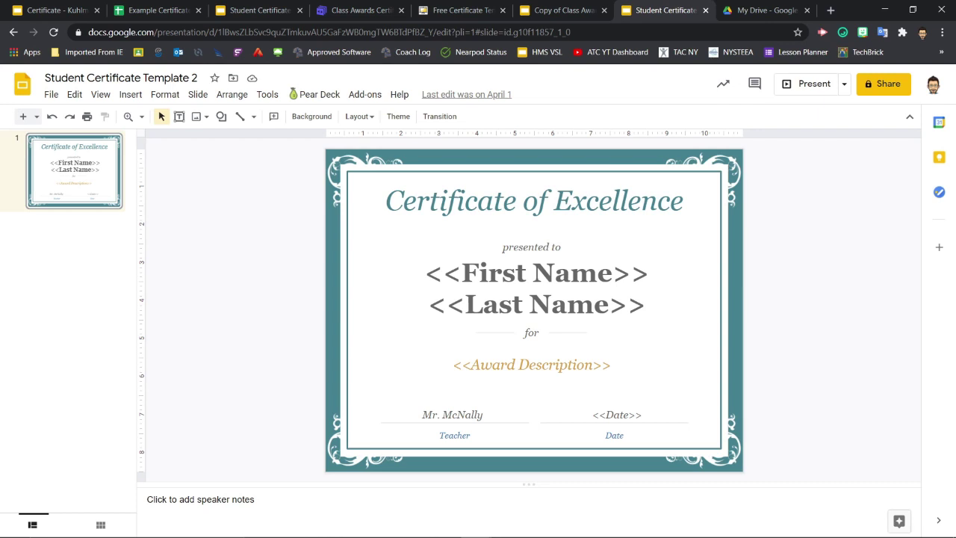
- From the Example Certificate Names spreadsheet, search the Google Workspace Marketplace for Autocrat and view the add-on's listing
{"action": "left_click", "coordinate": [123, 10]}
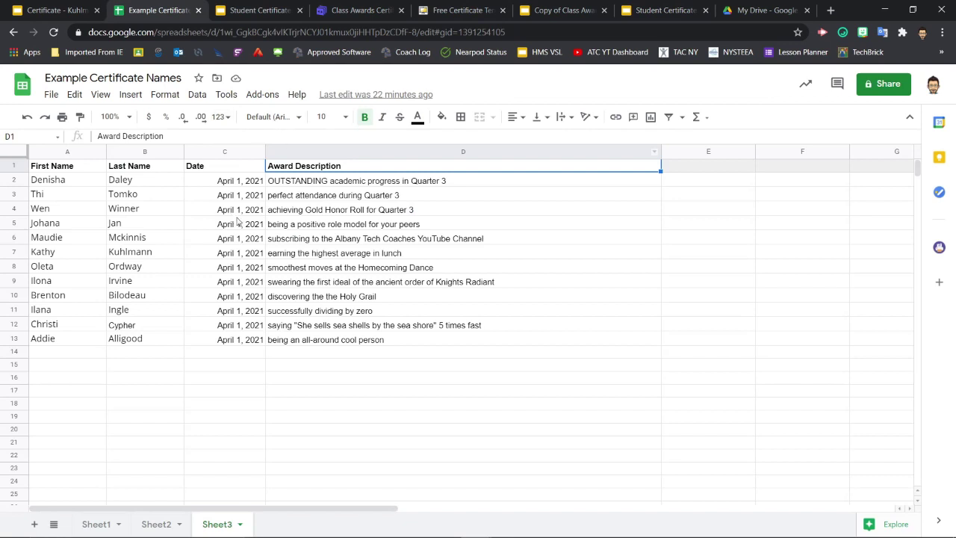
{"action": "left_click", "coordinate": [257, 97]}
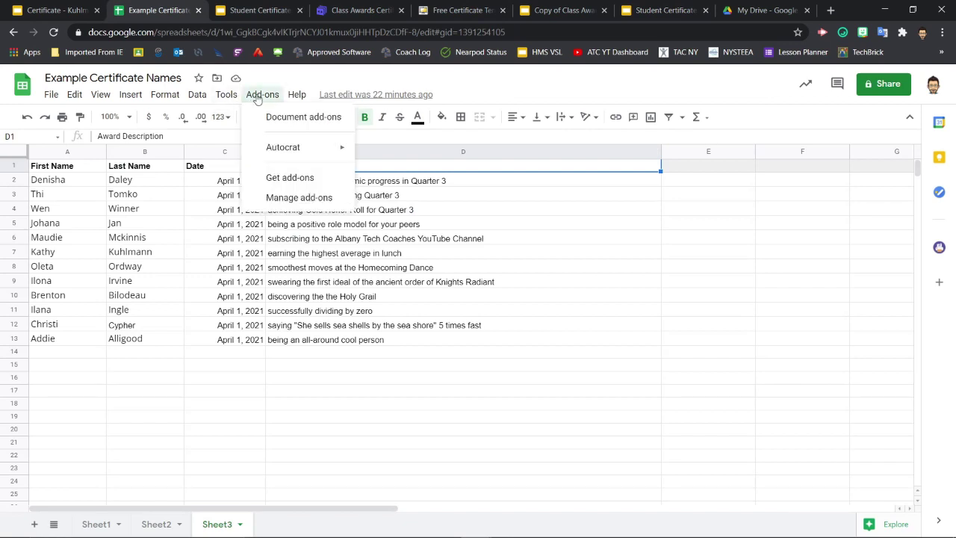
{"action": "left_click", "coordinate": [293, 180]}
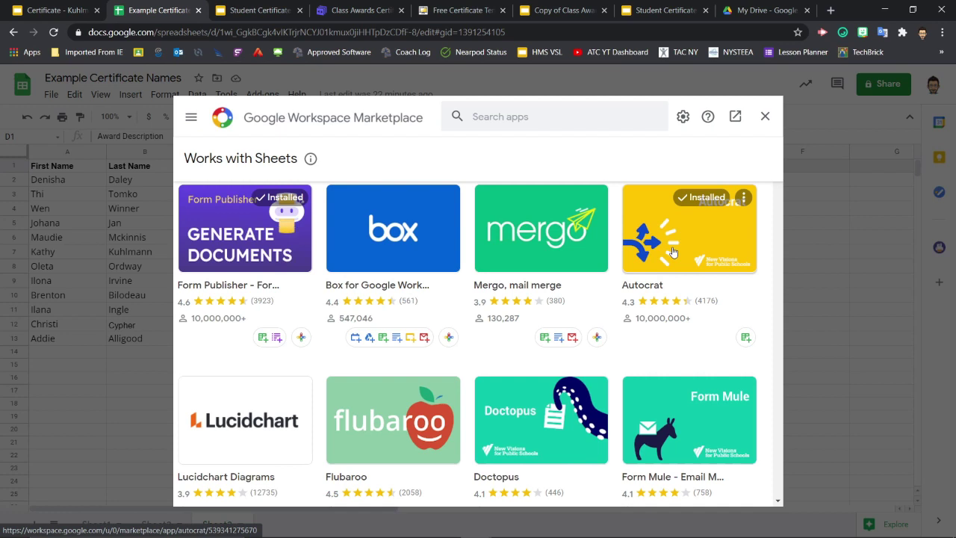
{"action": "left_click", "coordinate": [504, 118]}
{"action": "type", "text": "A"}
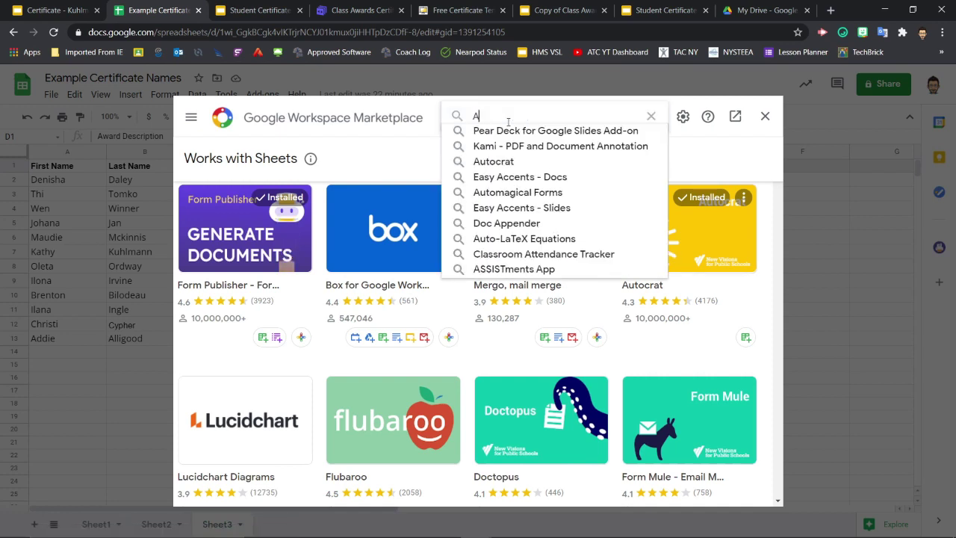
{"action": "type", "text": "utoc"}
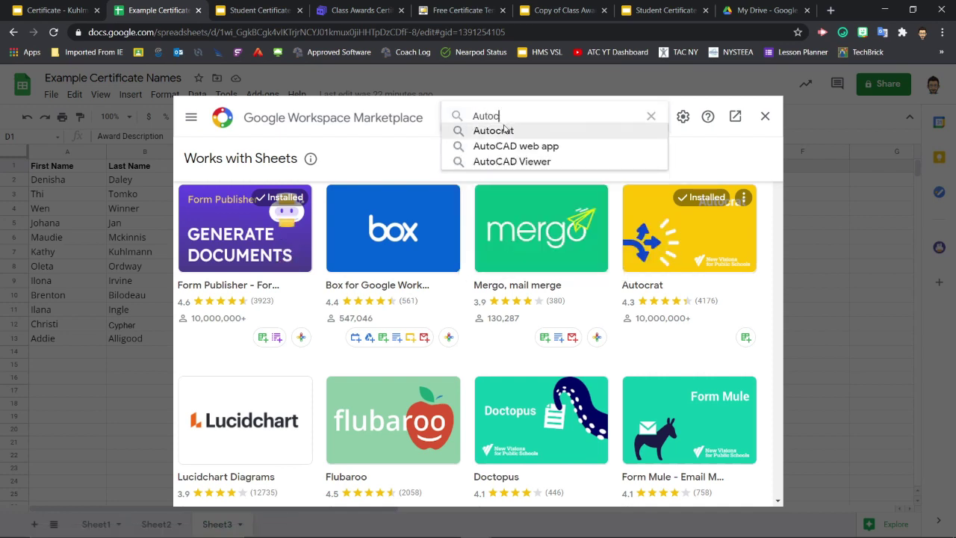
{"action": "left_click", "coordinate": [505, 131]}
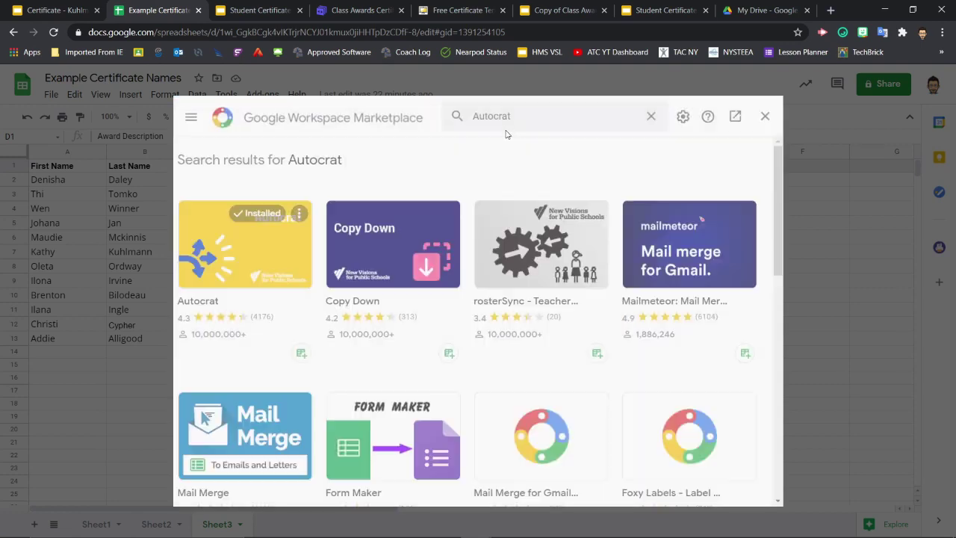
{"action": "left_click", "coordinate": [222, 274]}
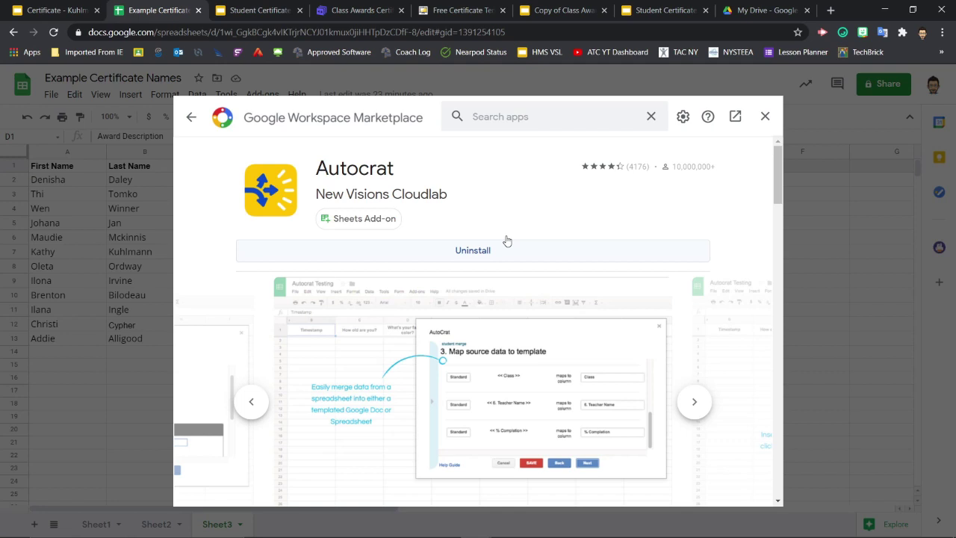
{"action": "left_click", "coordinate": [764, 117]}
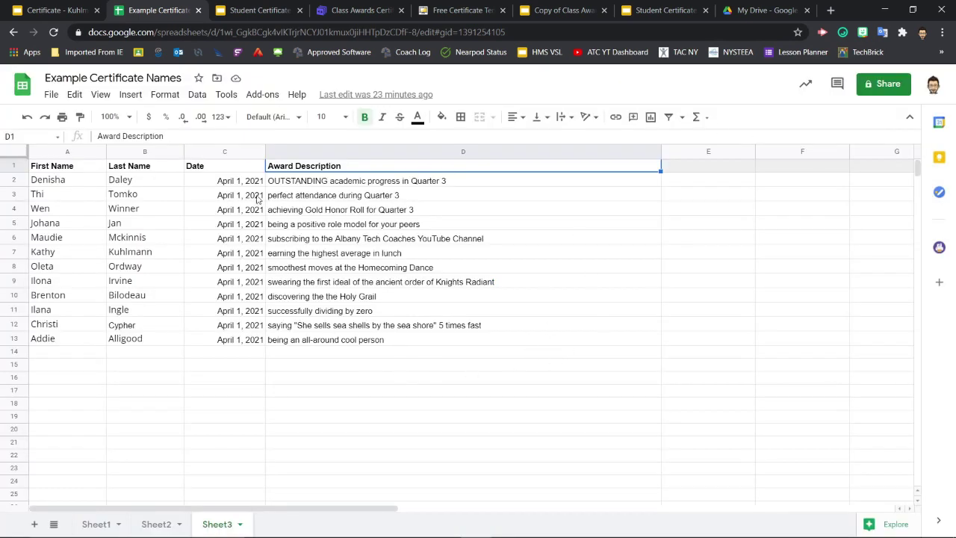
- Open the Autocrat add-on and create a new merge job named Certificates 2
{"action": "left_click", "coordinate": [263, 96]}
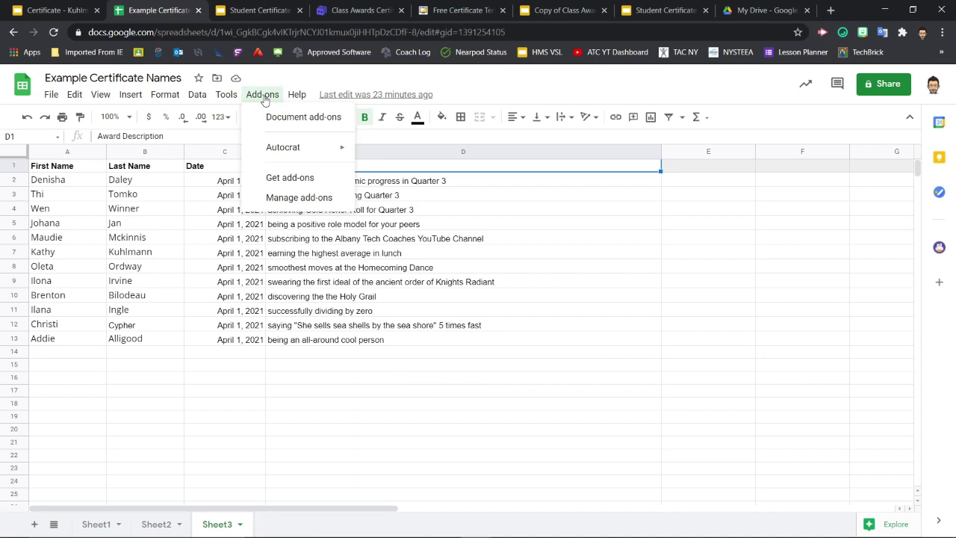
{"action": "mouse_move", "coordinate": [290, 154]}
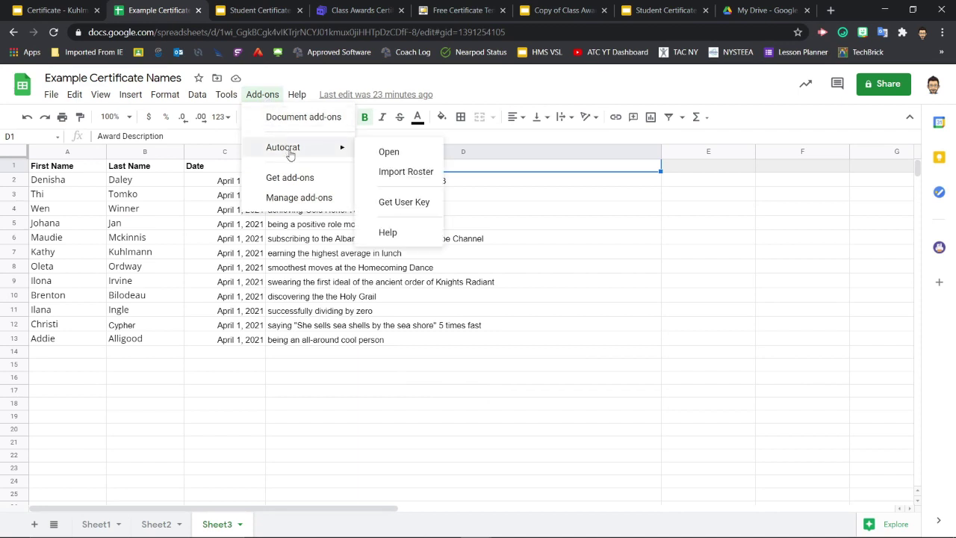
{"action": "left_click", "coordinate": [384, 153]}
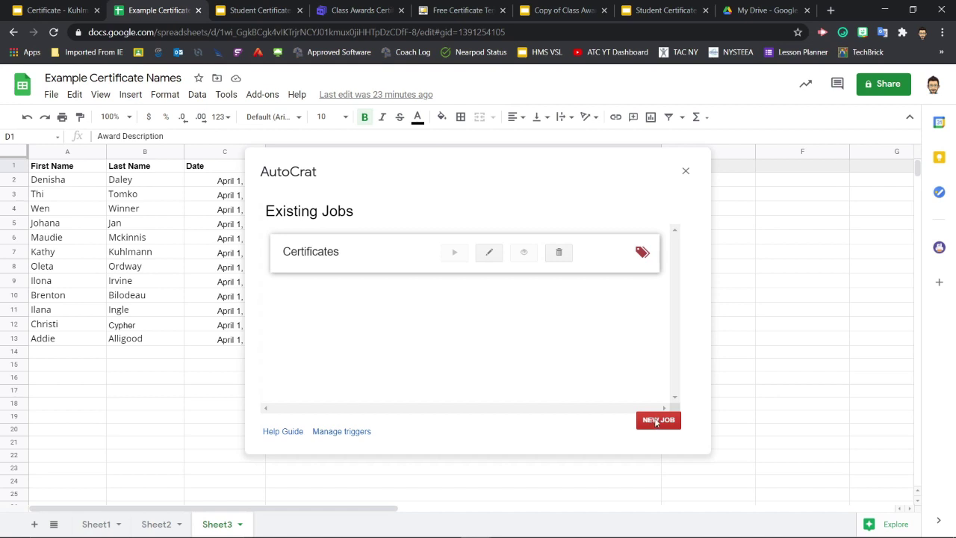
{"action": "left_click", "coordinate": [653, 422]}
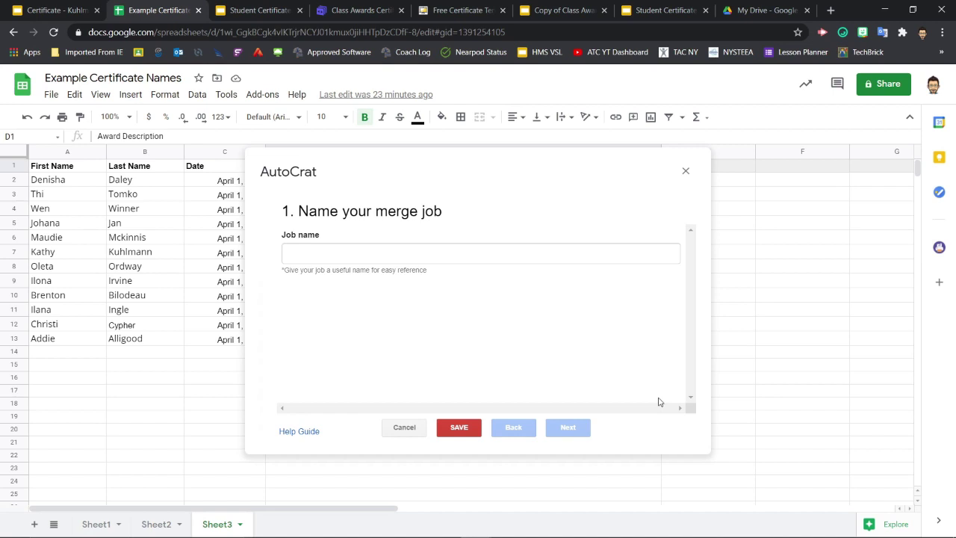
{"action": "left_click", "coordinate": [505, 250]}
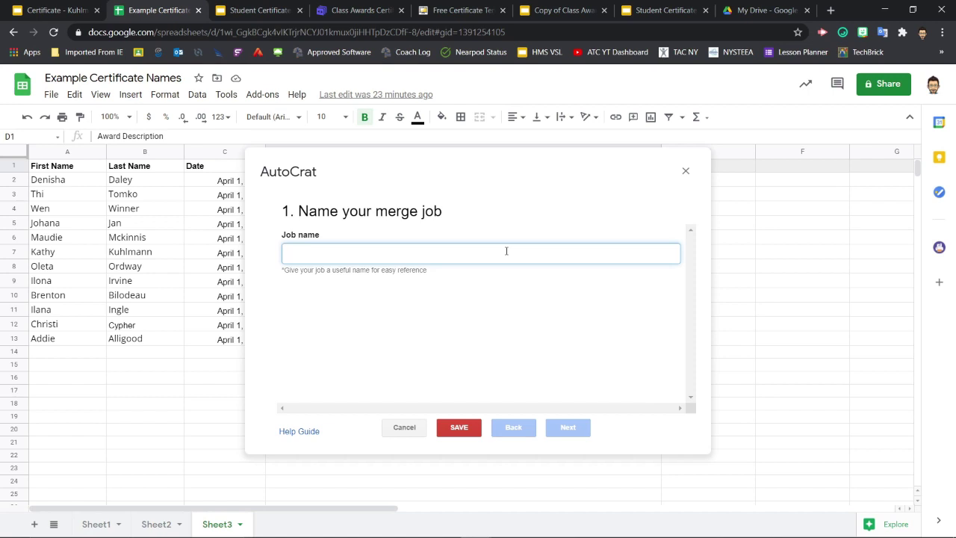
{"action": "type", "text": "Certifi"}
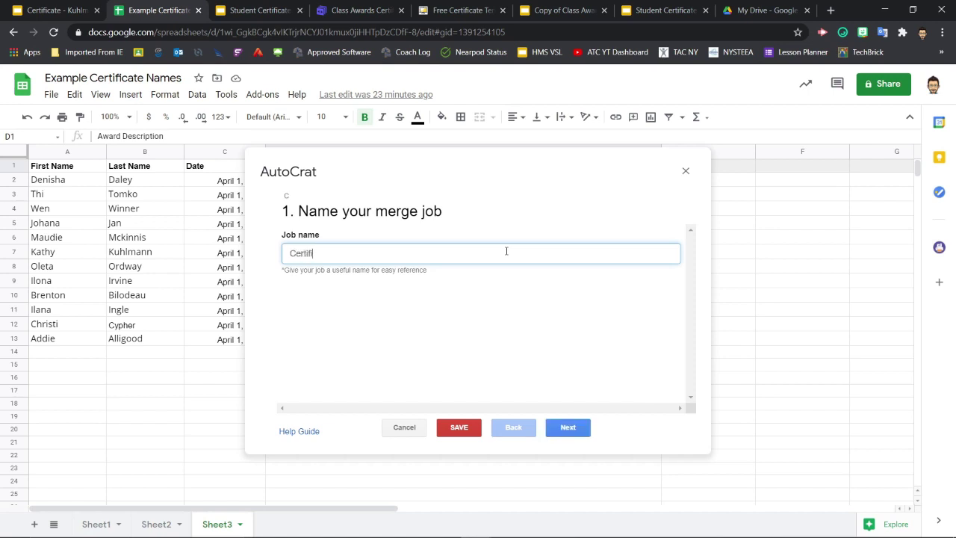
{"action": "type", "text": "cates 2"}
{"action": "left_click", "coordinate": [569, 429]}
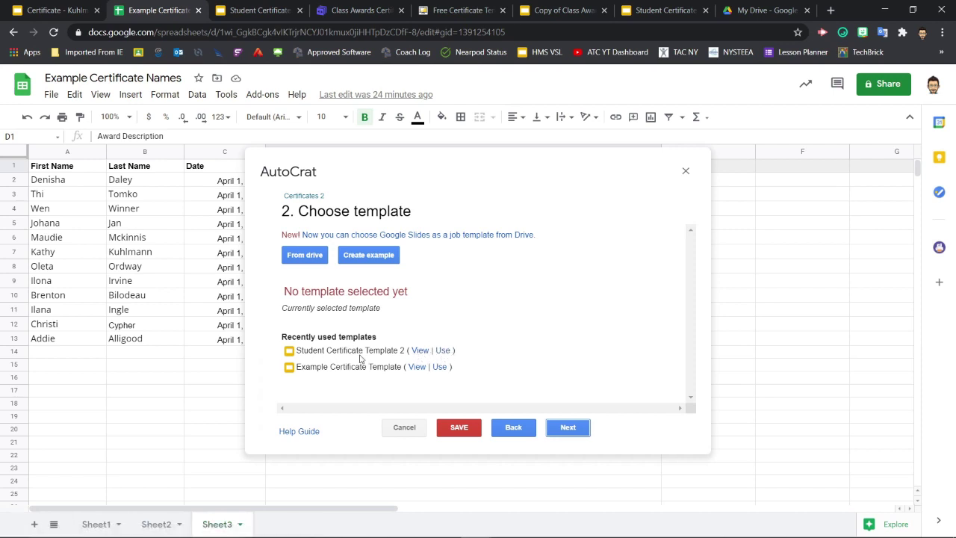
- Preview Student Certificate Template 2 from the recently used templates and select it as the merge job's template
{"action": "left_click", "coordinate": [420, 350]}
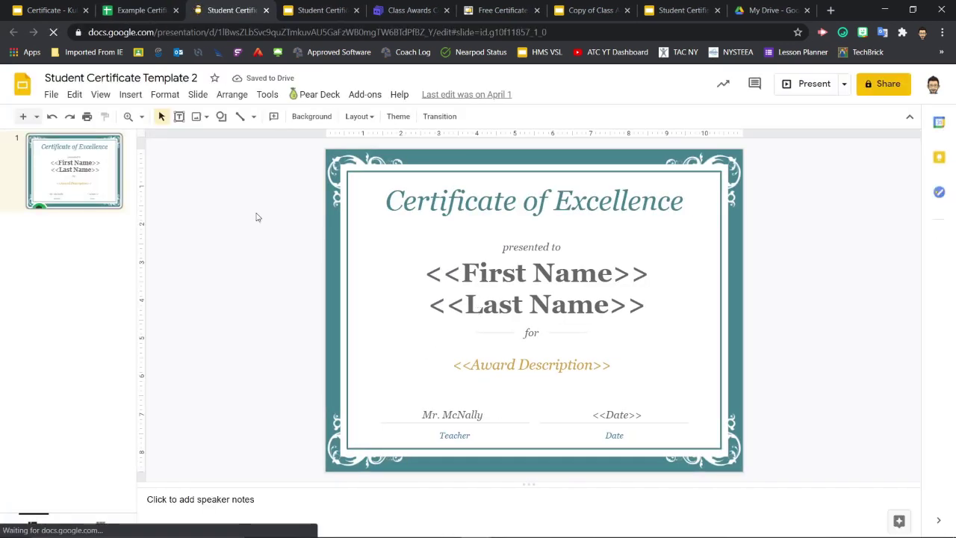
{"action": "left_click", "coordinate": [266, 10]}
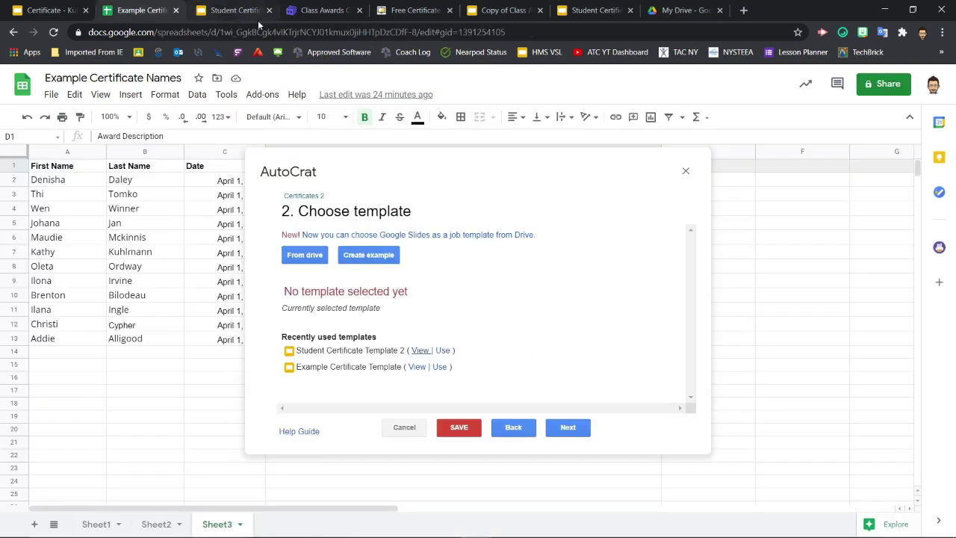
{"action": "left_click", "coordinate": [443, 350]}
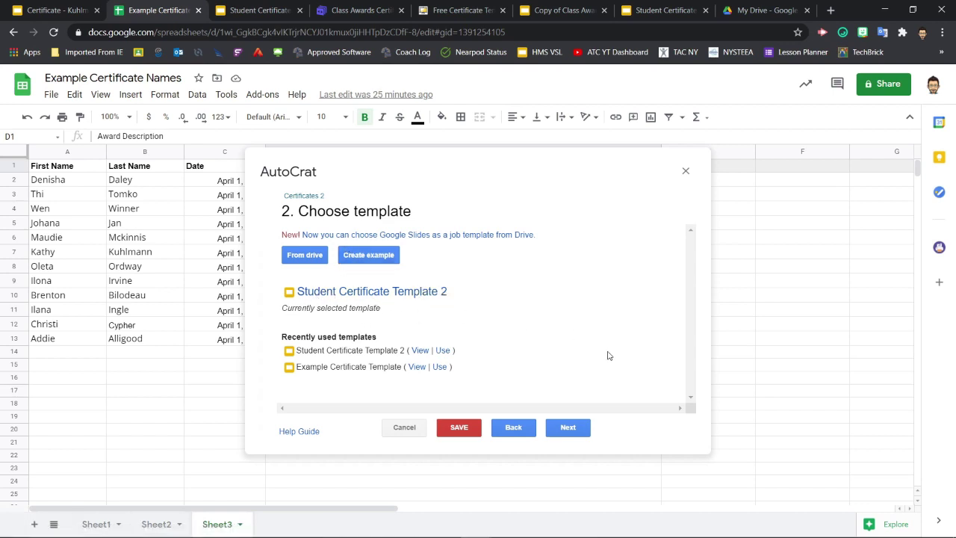
{"action": "left_click", "coordinate": [575, 427]}
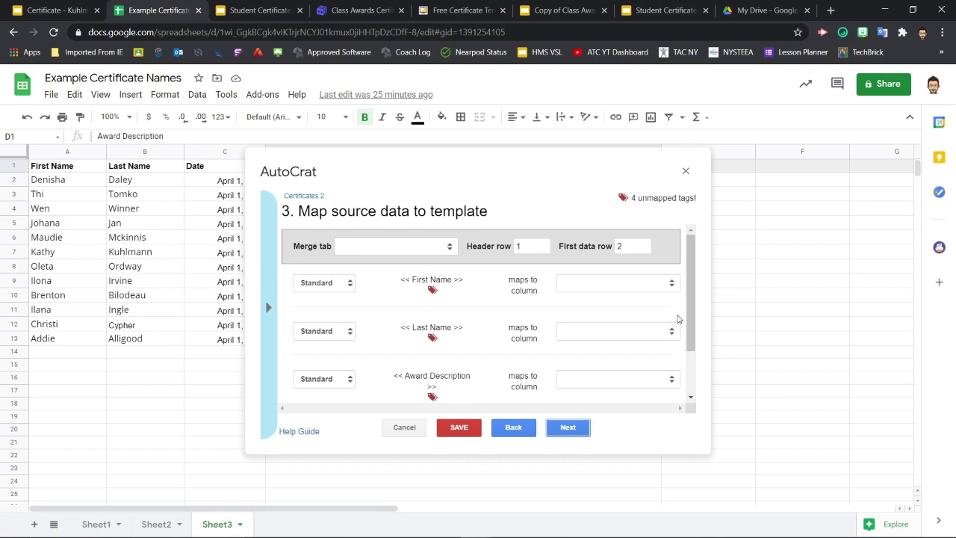
- Set the merge tab to Sheet3 and check the column mapping of each template tag
{"action": "left_click", "coordinate": [448, 248]}
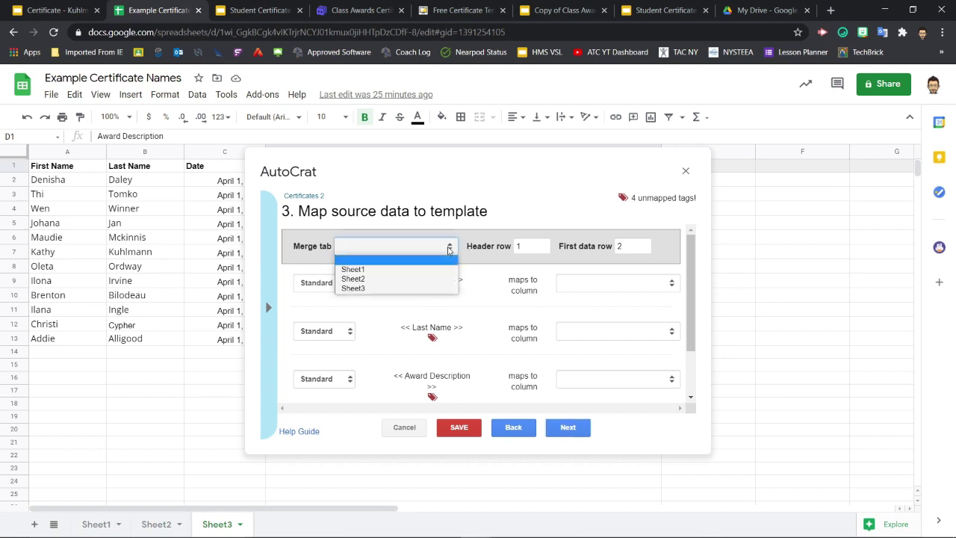
{"action": "left_click", "coordinate": [358, 289]}
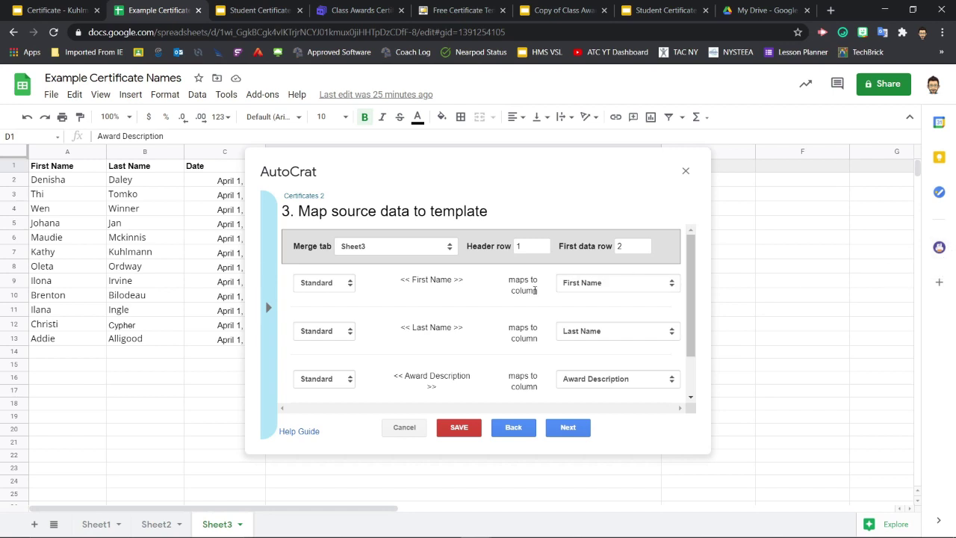
{"action": "scroll", "coordinate": [598, 288], "scroll_direction": "down", "scroll_amount": 1}
{"action": "scroll", "coordinate": [567, 291], "scroll_direction": "up", "scroll_amount": 1}
{"action": "scroll", "coordinate": [568, 330], "scroll_direction": "down", "scroll_amount": 1}
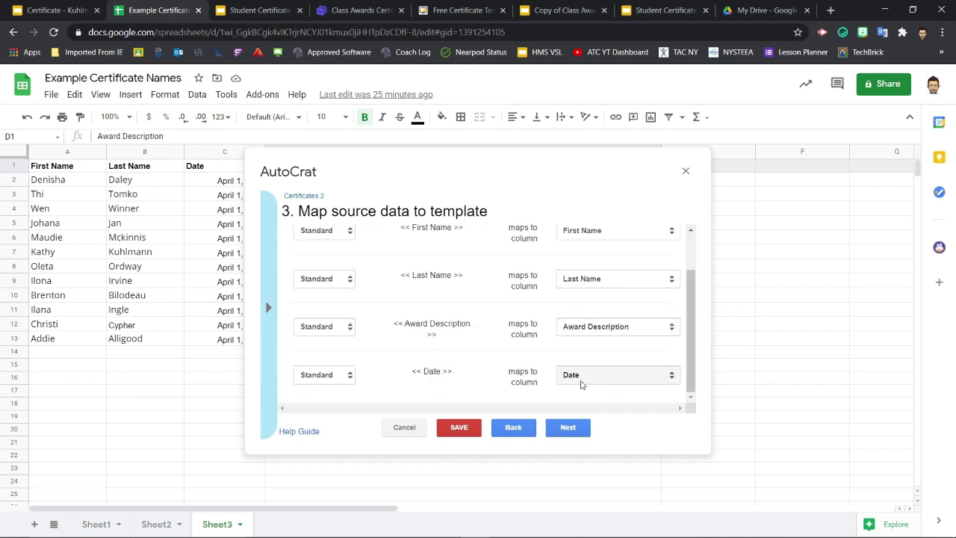
{"action": "scroll", "coordinate": [601, 332], "scroll_direction": "up", "scroll_amount": 1}
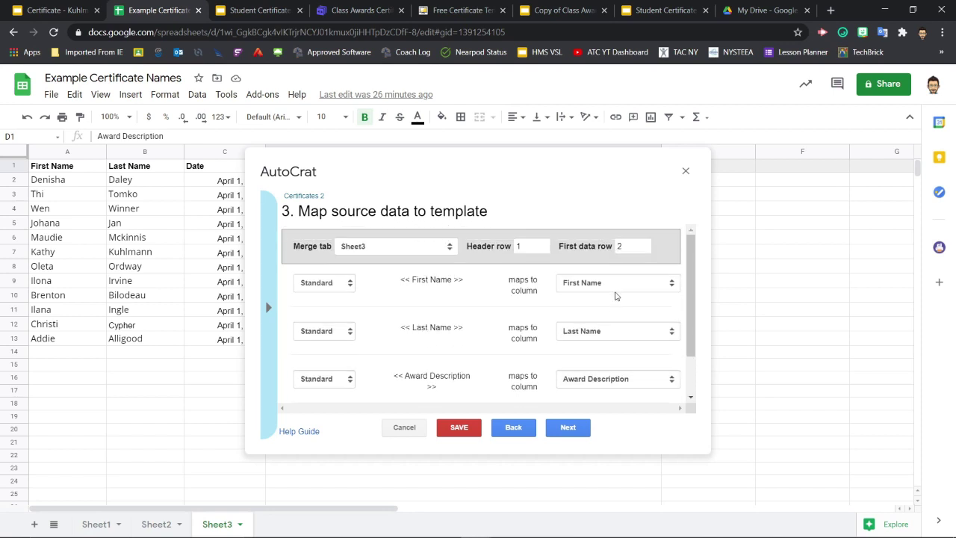
- Map the <<First Name>> tag to the First Name column, review the remaining tags and accept the source data mapping
{"action": "left_click", "coordinate": [621, 288]}
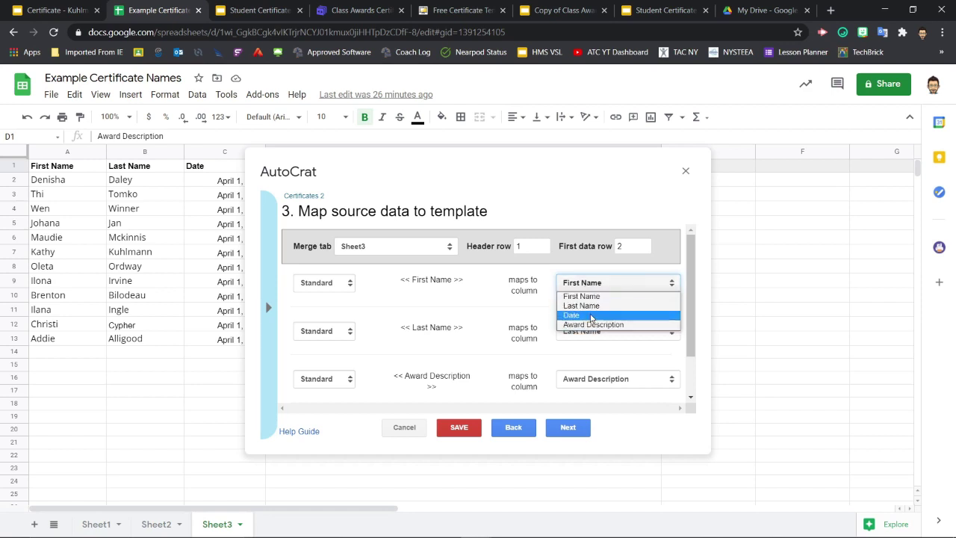
{"action": "left_click", "coordinate": [481, 298]}
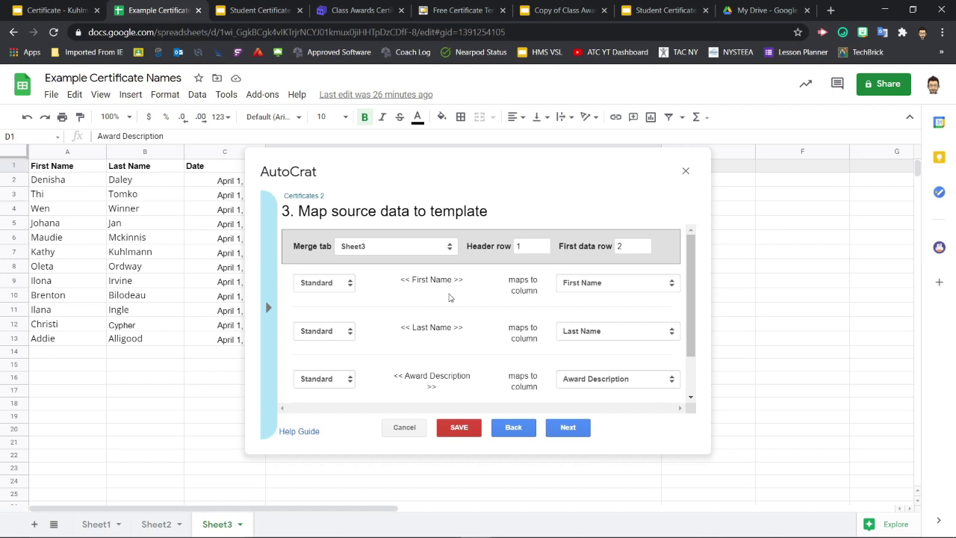
{"action": "left_click", "coordinate": [618, 282]}
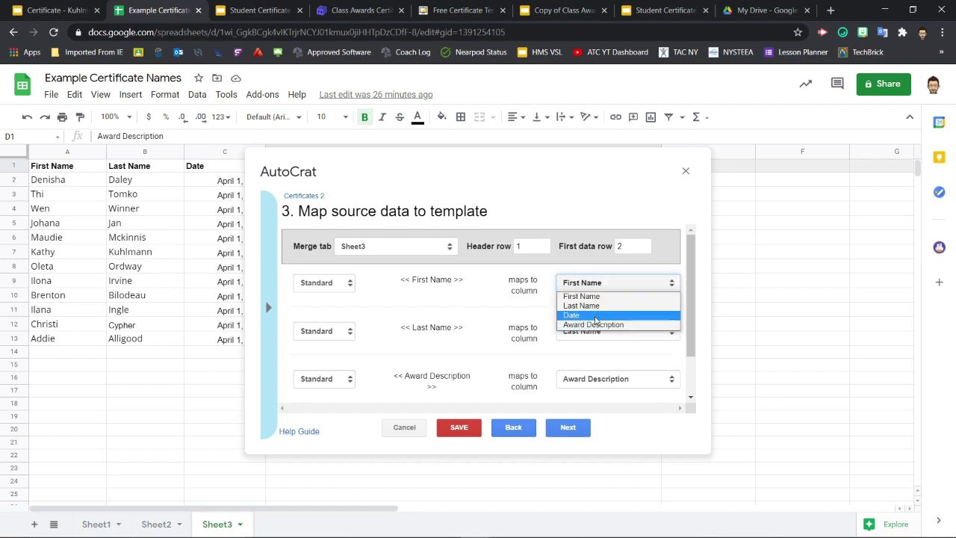
{"action": "left_click", "coordinate": [595, 297]}
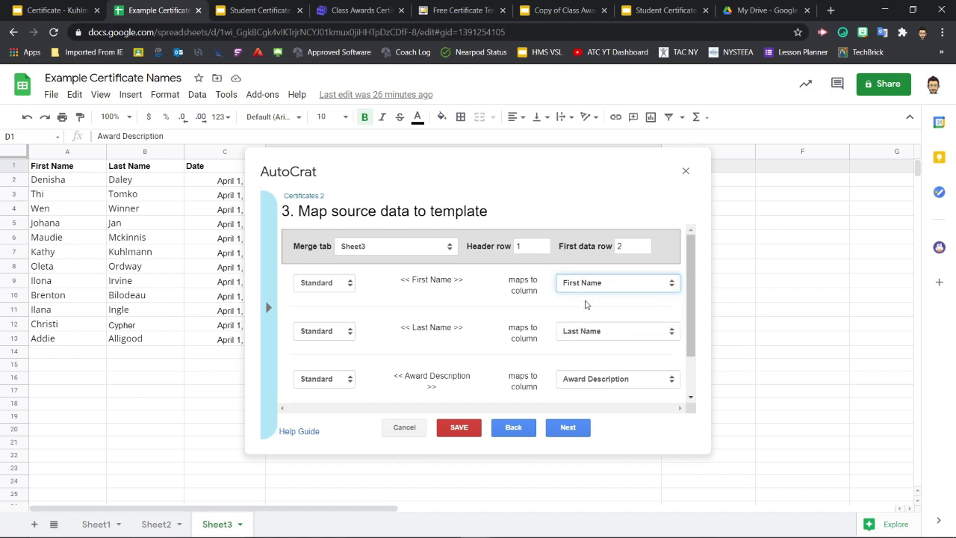
{"action": "scroll", "coordinate": [558, 305], "scroll_direction": "down", "scroll_amount": 1}
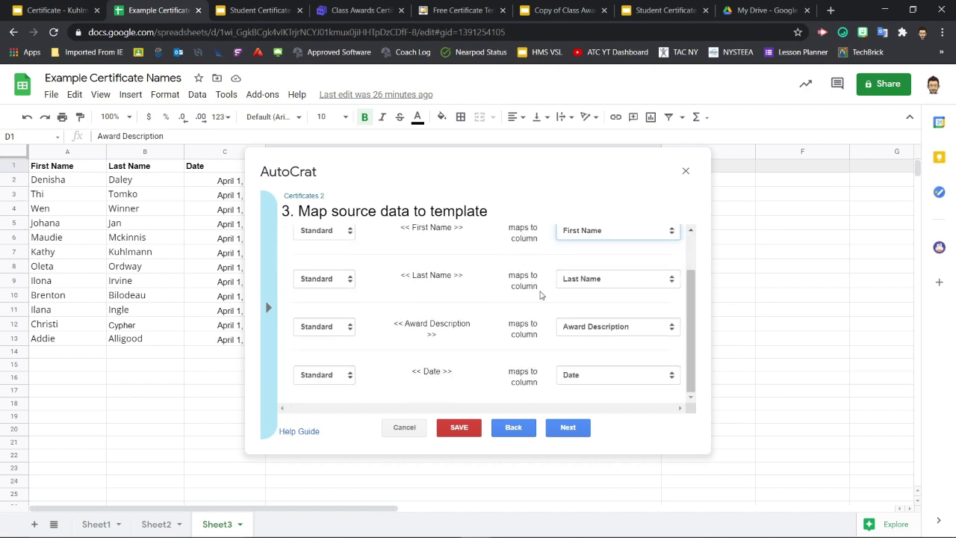
{"action": "scroll", "coordinate": [503, 320], "scroll_direction": "up", "scroll_amount": 1}
{"action": "scroll", "coordinate": [472, 257], "scroll_direction": "down", "scroll_amount": 1}
{"action": "left_click", "coordinate": [574, 429]}
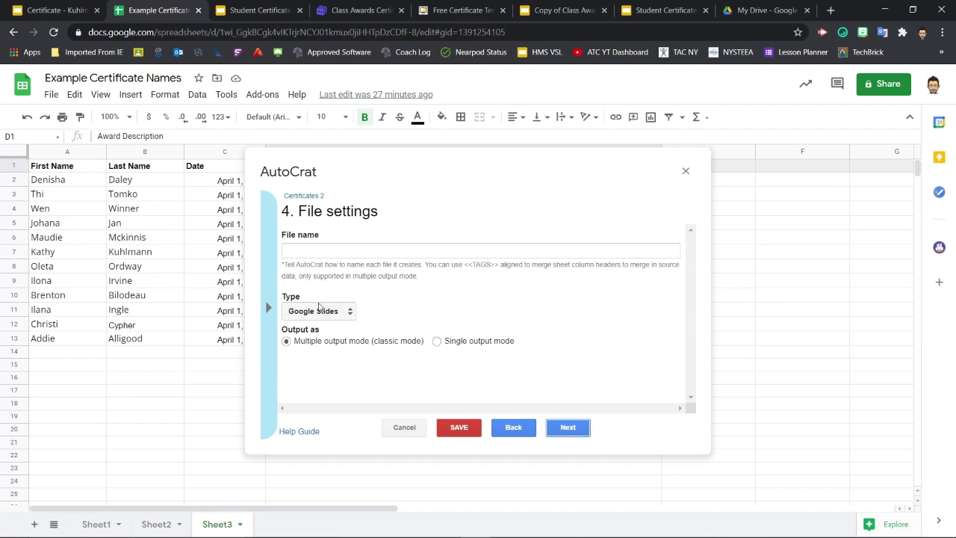
- Keep Google Slides as the output type, name the files Certificate - <<Last Name>>, <<First Name>>, and accept the file settings
{"action": "left_click", "coordinate": [347, 311]}
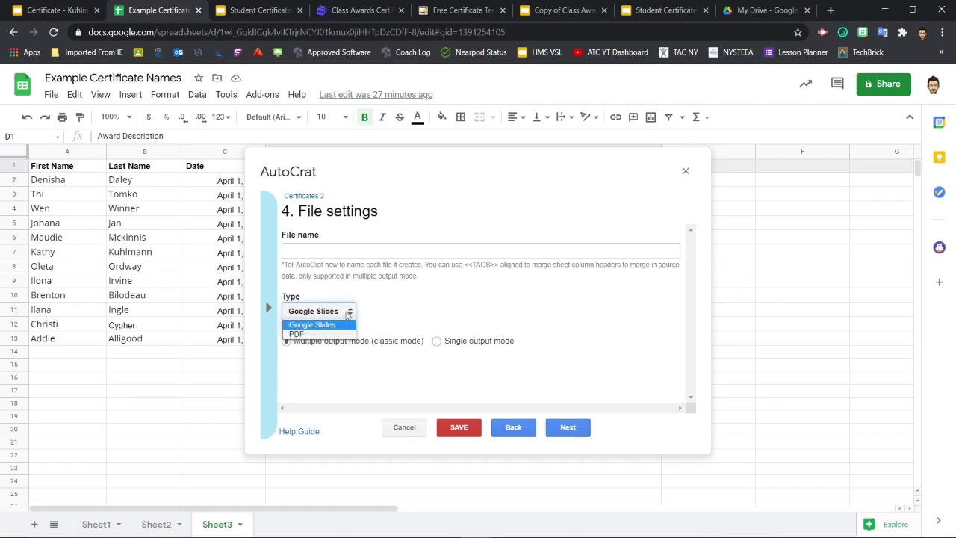
{"action": "left_click", "coordinate": [332, 328]}
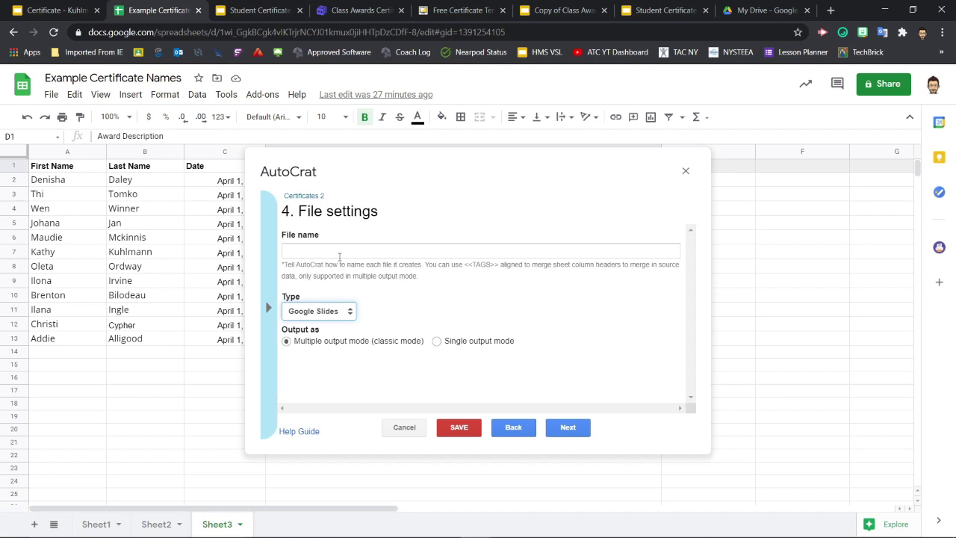
{"action": "left_click", "coordinate": [339, 252]}
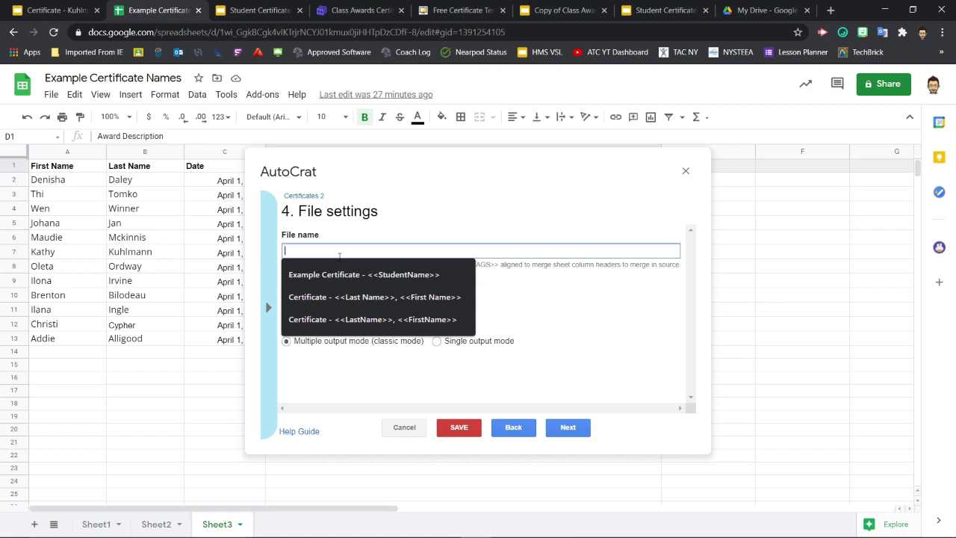
{"action": "type", "text": "Certificate"}
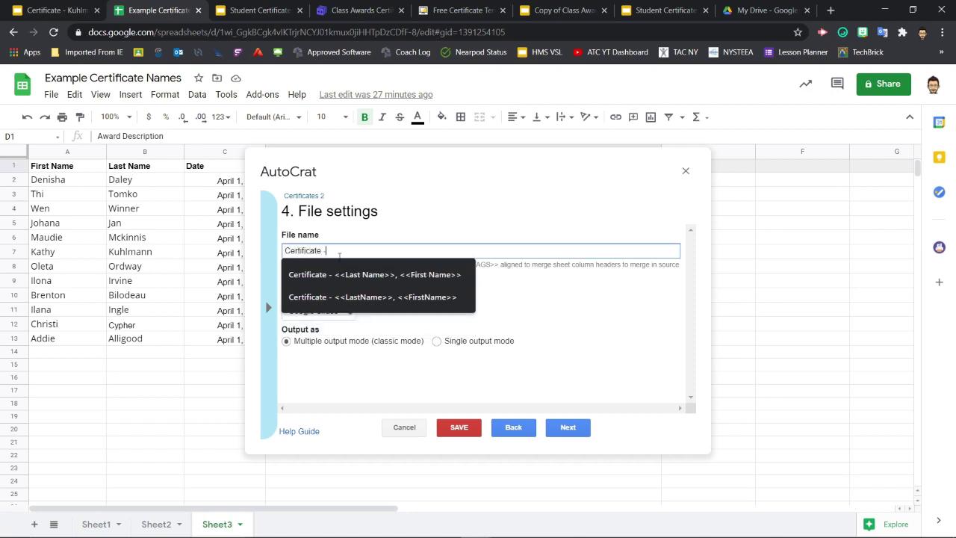
{"action": "type", "text": " - <<F"}
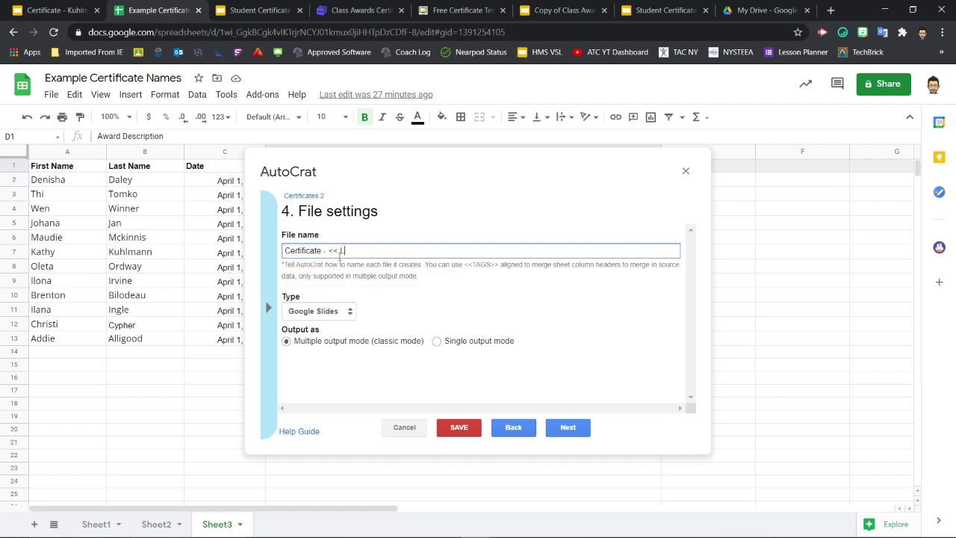
{"action": "type", "text": "Last Name"}
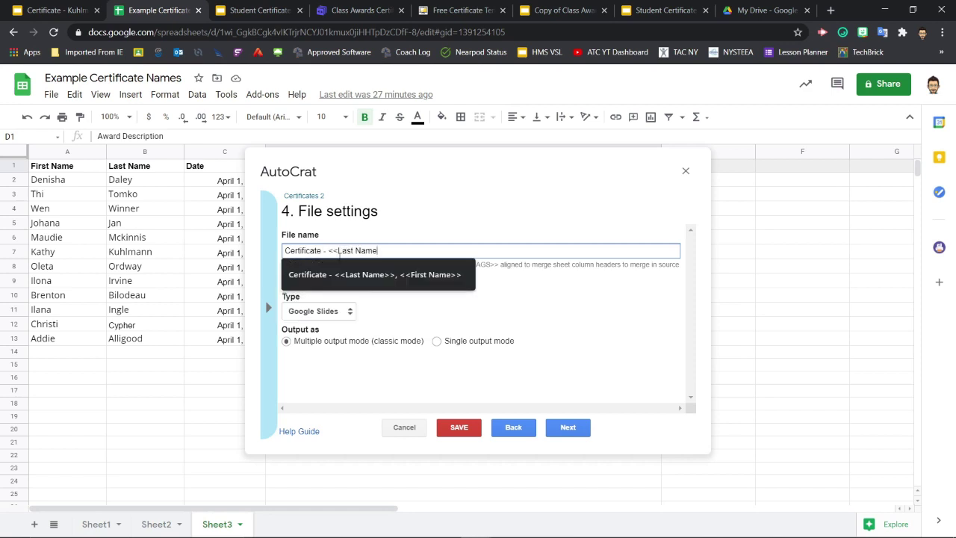
{"action": "type", "text": ">>, <<First Name>>"}
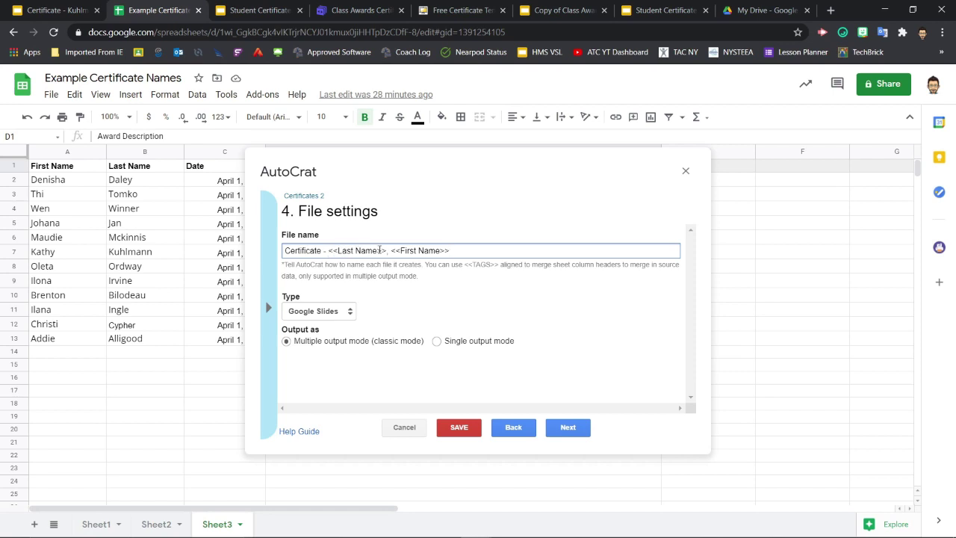
{"action": "left_click", "coordinate": [460, 243]}
{"action": "left_click", "coordinate": [569, 429]}
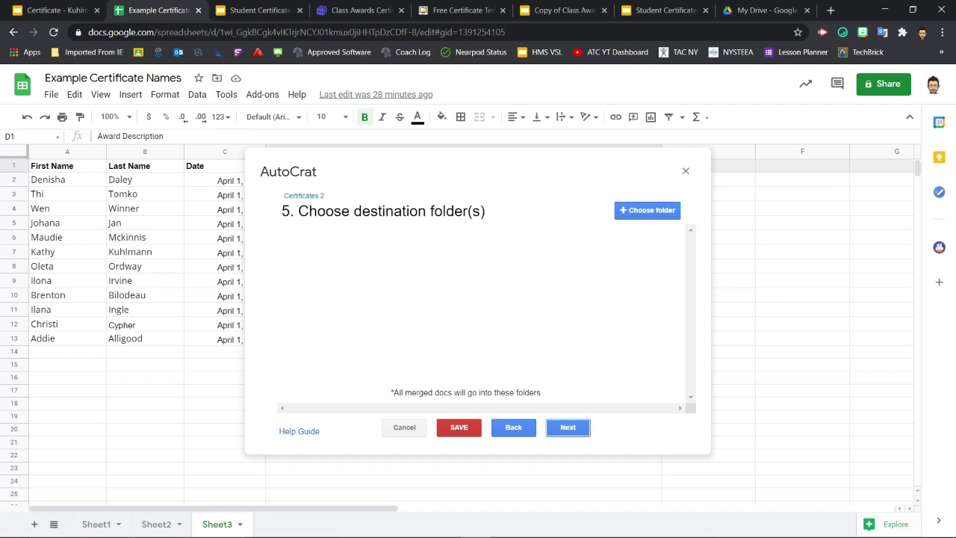
- Choose the Certificates folder as the destination for the merged documents and accept it
{"action": "left_click", "coordinate": [653, 215]}
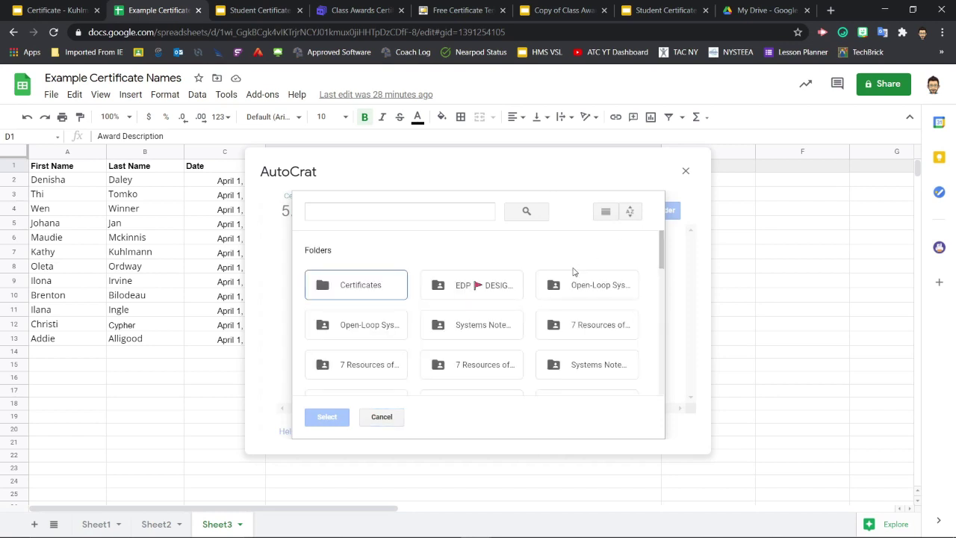
{"action": "left_click", "coordinate": [359, 282]}
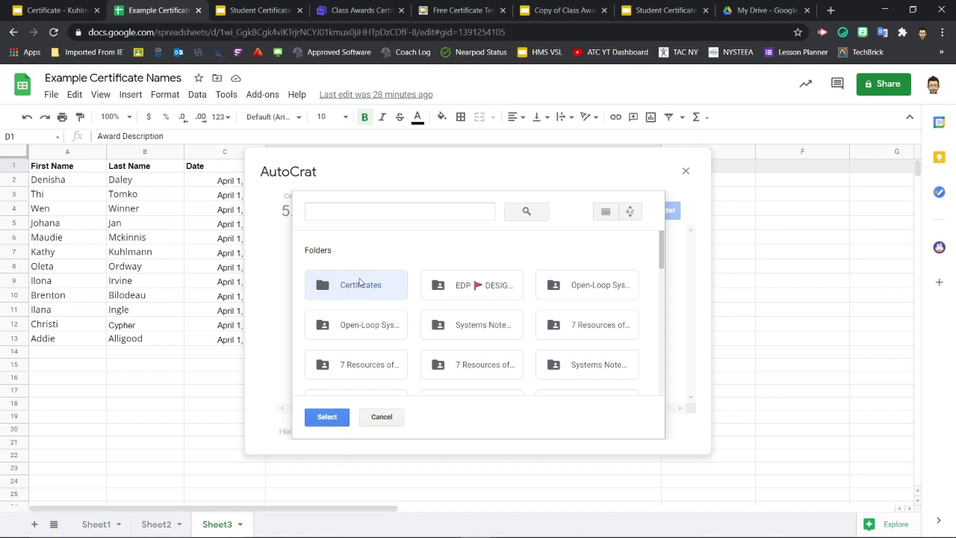
{"action": "left_click", "coordinate": [327, 417]}
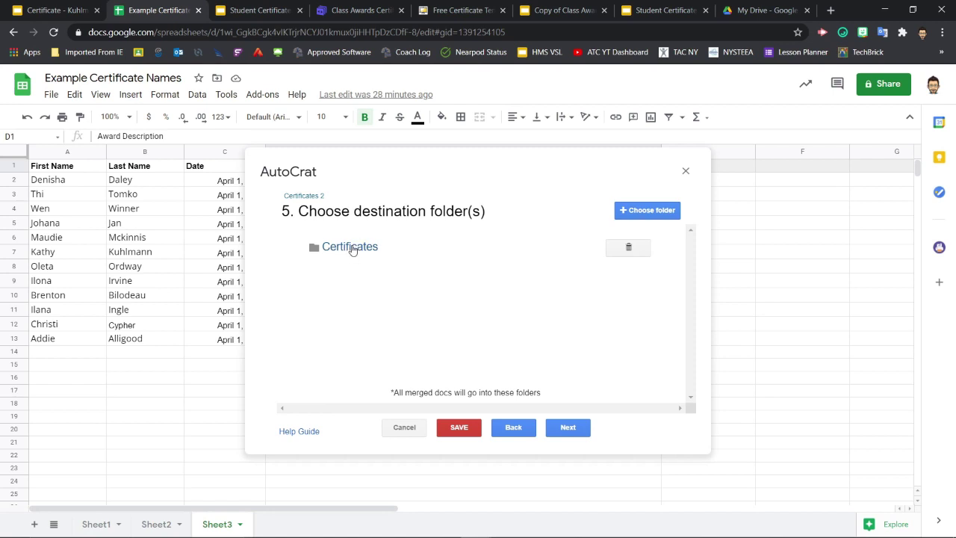
{"action": "left_click", "coordinate": [568, 429]}
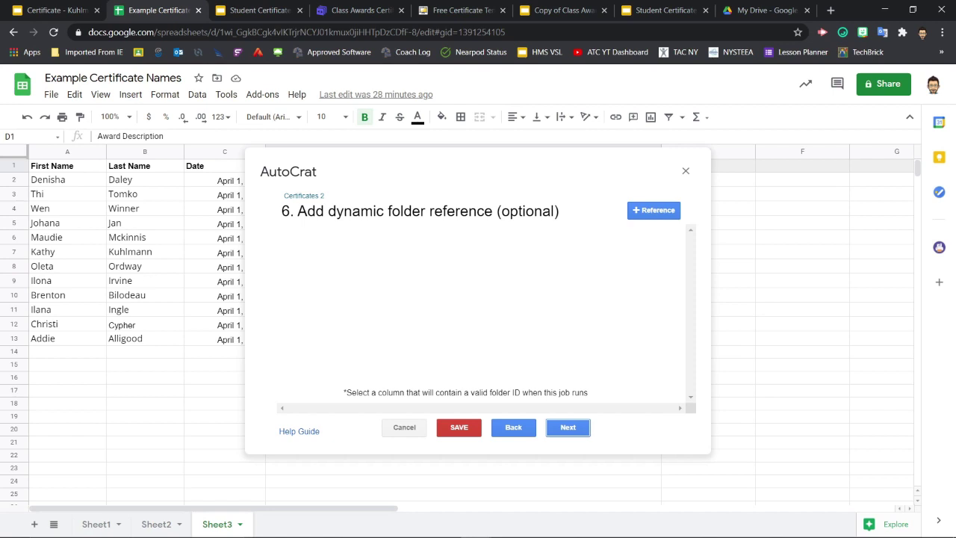
- Save the merge job without a dynamic folder reference and run Certificates 2
{"action": "left_click", "coordinate": [467, 435]}
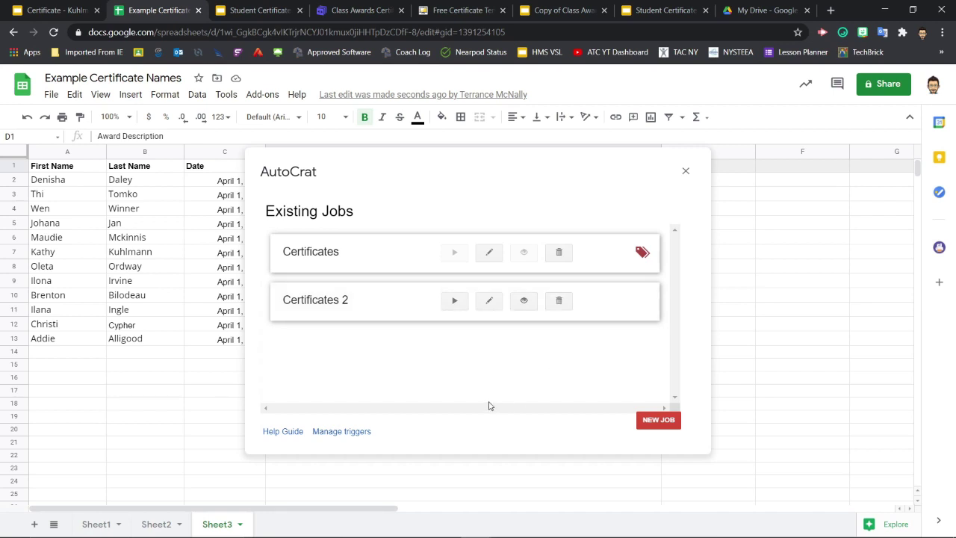
{"action": "left_click", "coordinate": [455, 302]}
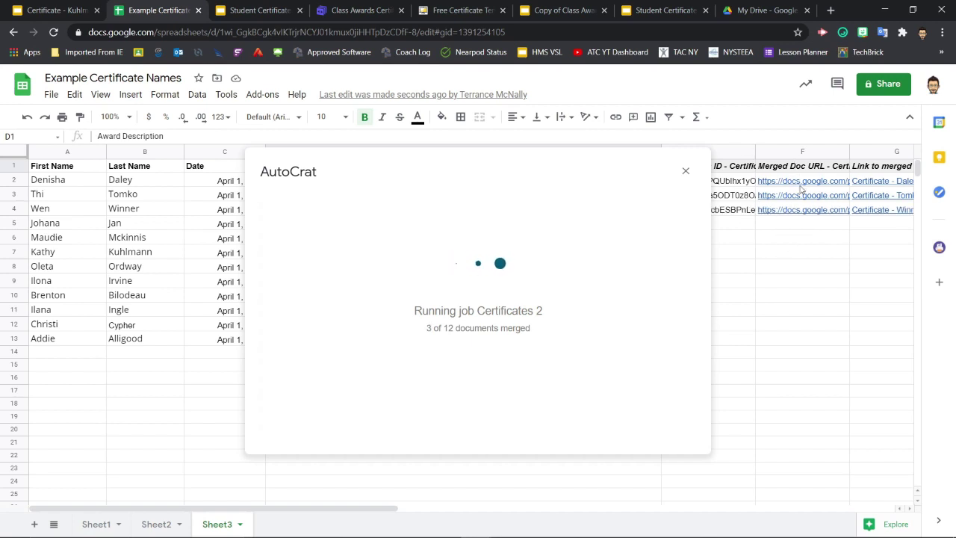
{"action": "mouse_move", "coordinate": [802, 187]}
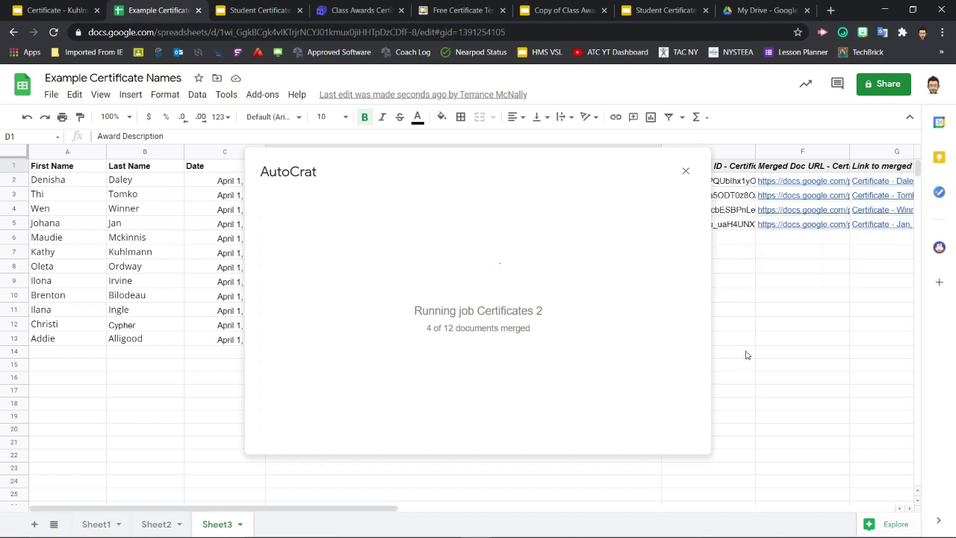
- Switch to Google Drive, open the Certificates folder and check the student name, award description and date on two merged certificates
{"action": "left_click", "coordinate": [773, 8]}
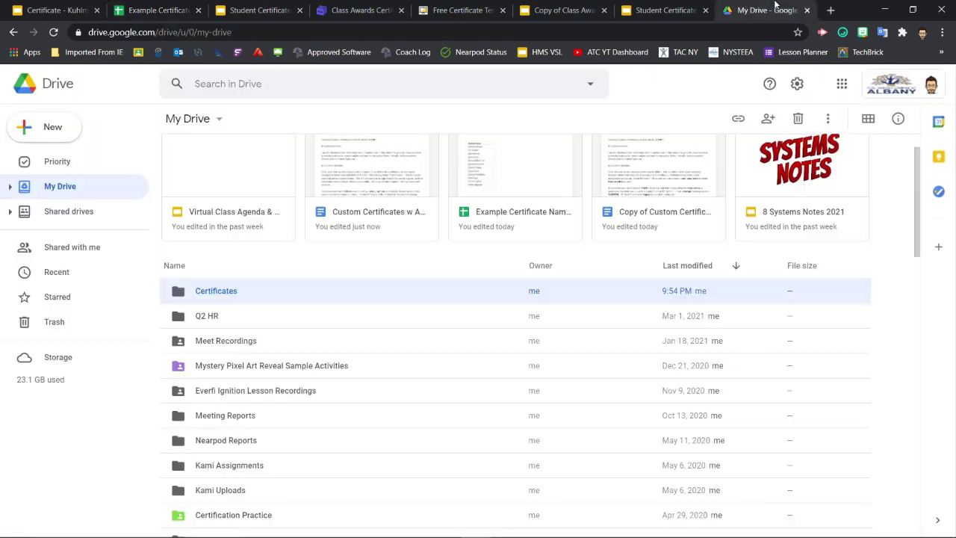
{"action": "double_click", "coordinate": [253, 291]}
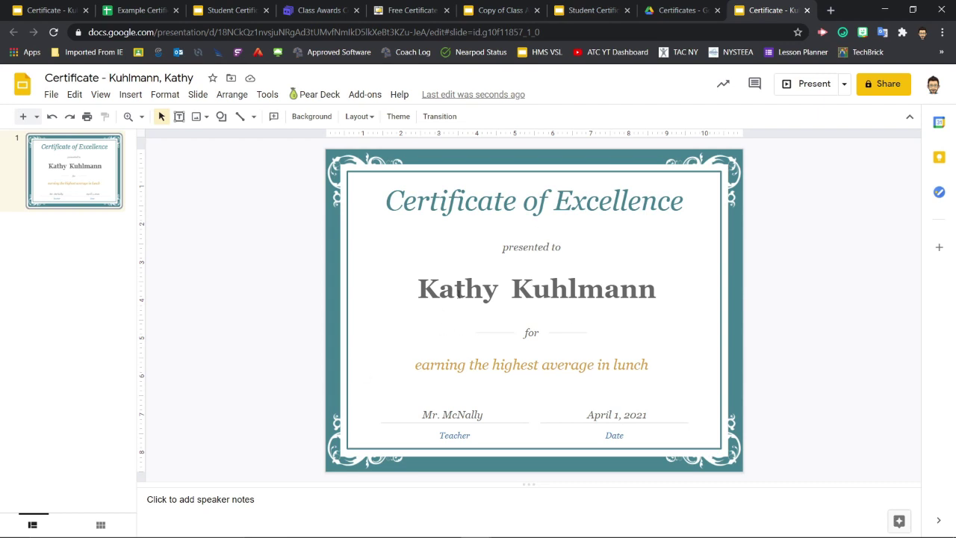
{"action": "triple_click", "coordinate": [458, 292]}
{"action": "triple_click", "coordinate": [518, 357]}
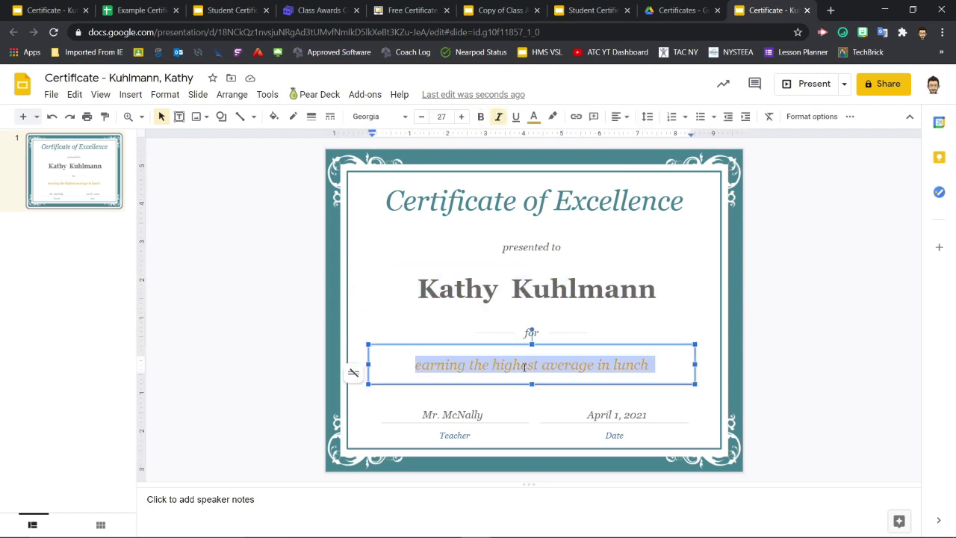
{"action": "double_click", "coordinate": [628, 416]}
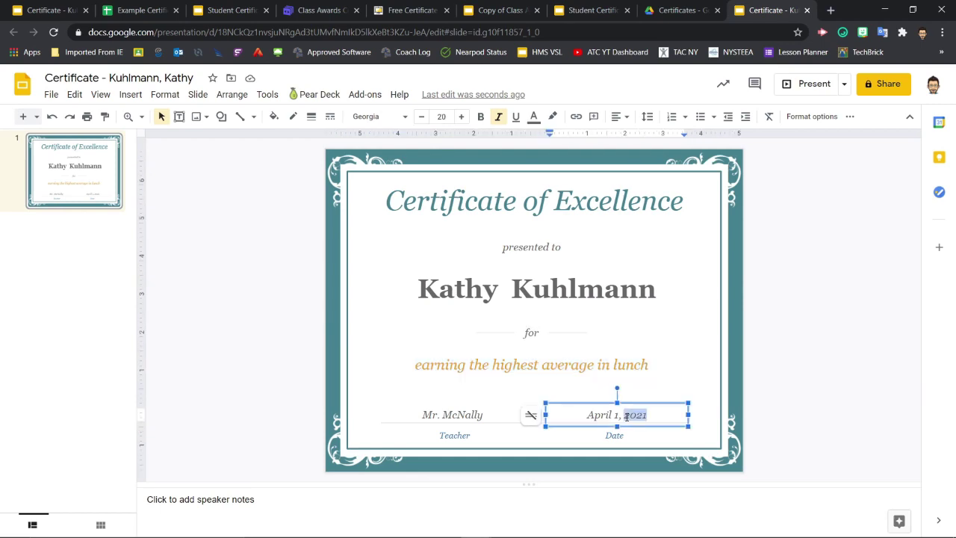
{"action": "left_click", "coordinate": [807, 10]}
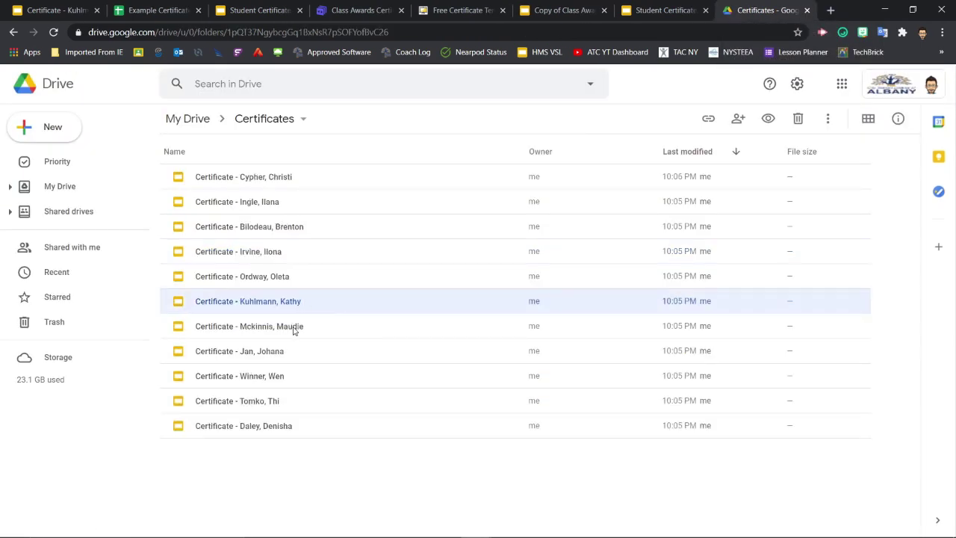
{"action": "double_click", "coordinate": [295, 327]}
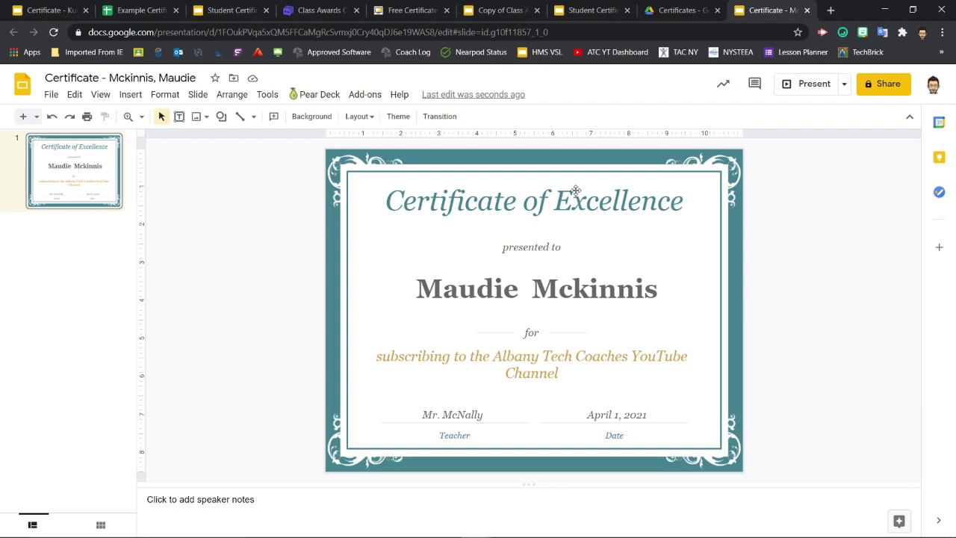
{"action": "left_click", "coordinate": [806, 11]}
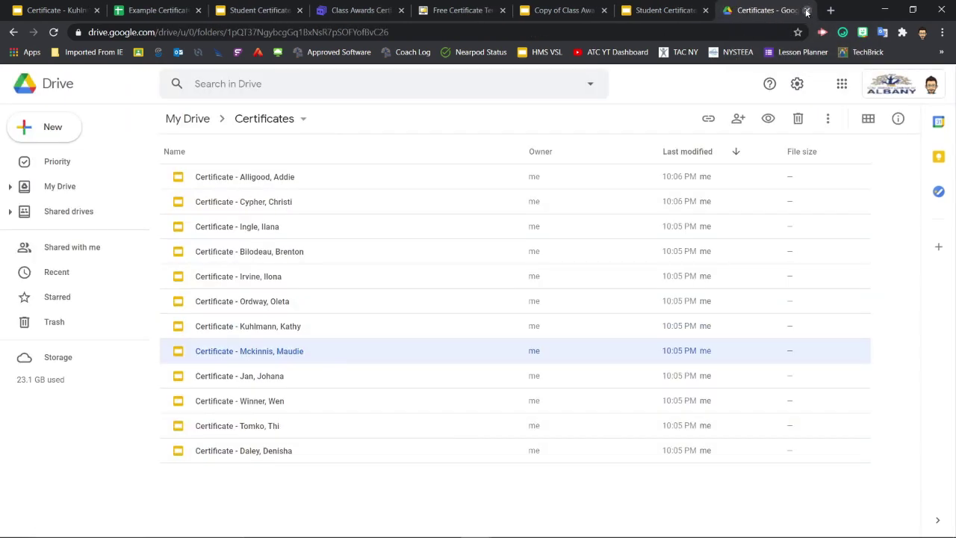
- Browse the merged certificates as thumbnails, inspect the second file's certificate, and return the folder to list view
{"action": "left_click", "coordinate": [868, 118]}
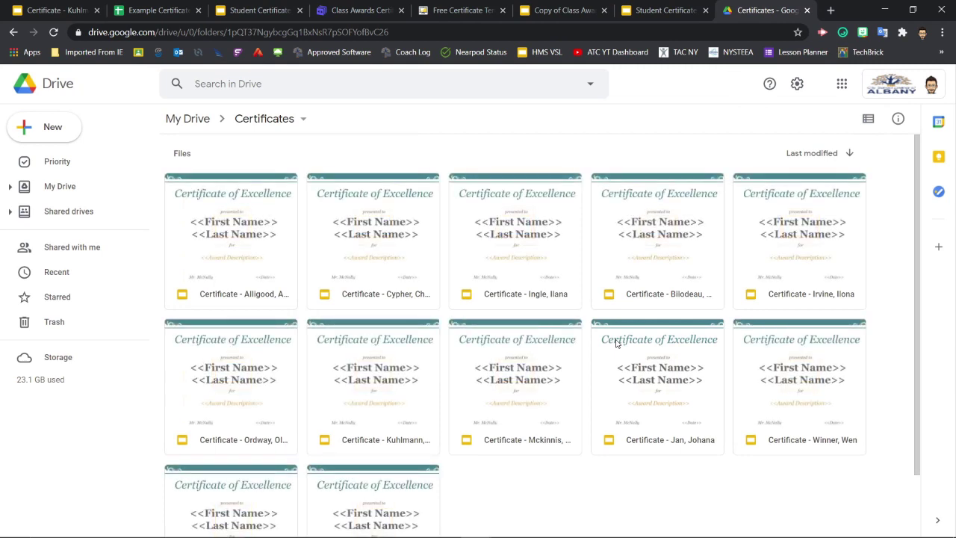
{"action": "scroll", "coordinate": [580, 252], "scroll_direction": "down", "scroll_amount": 1}
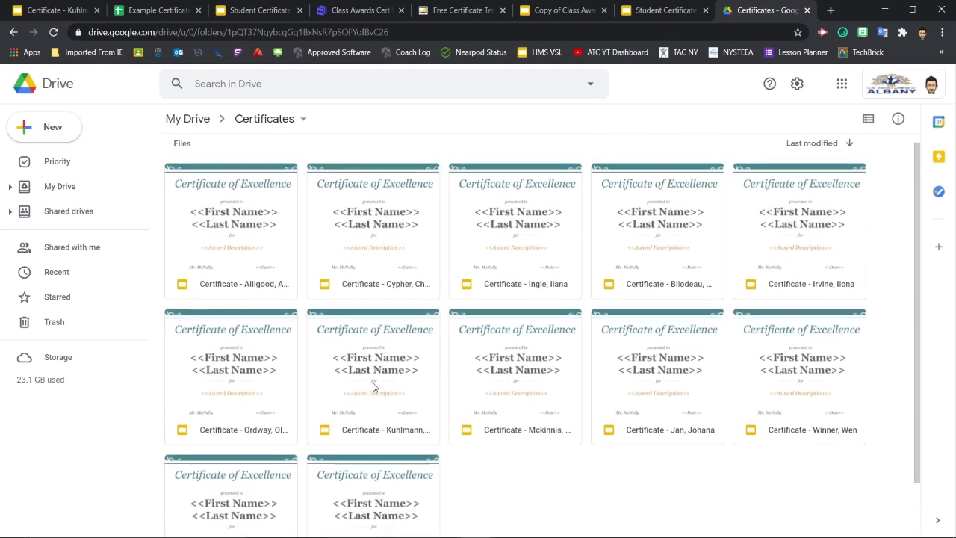
{"action": "scroll", "coordinate": [348, 191], "scroll_direction": "up", "scroll_amount": 1}
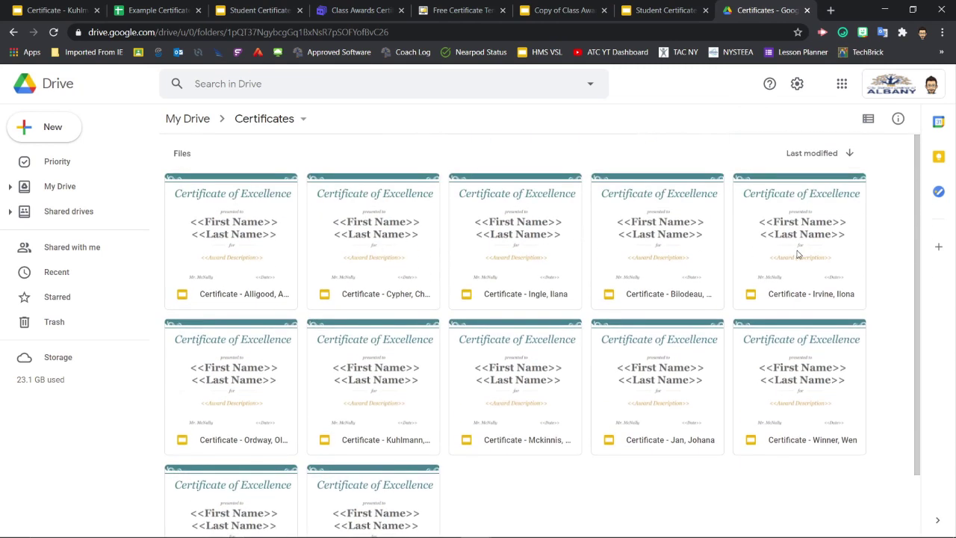
{"action": "double_click", "coordinate": [389, 235]}
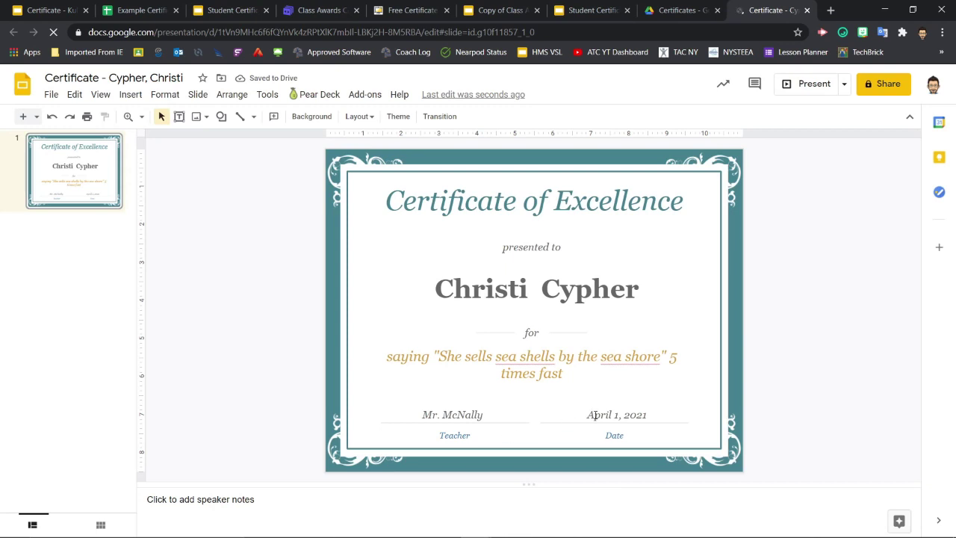
{"action": "left_click", "coordinate": [807, 10]}
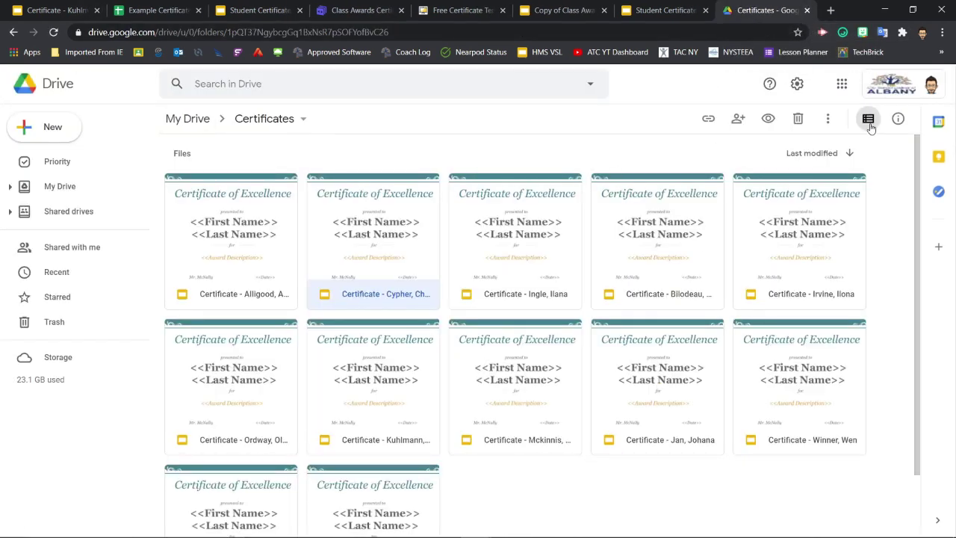
{"action": "left_click", "coordinate": [868, 118]}
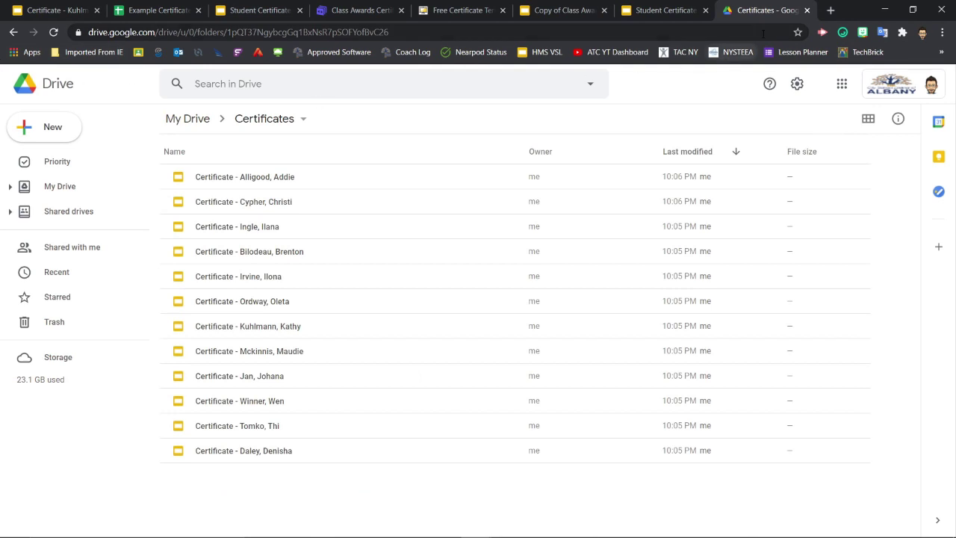